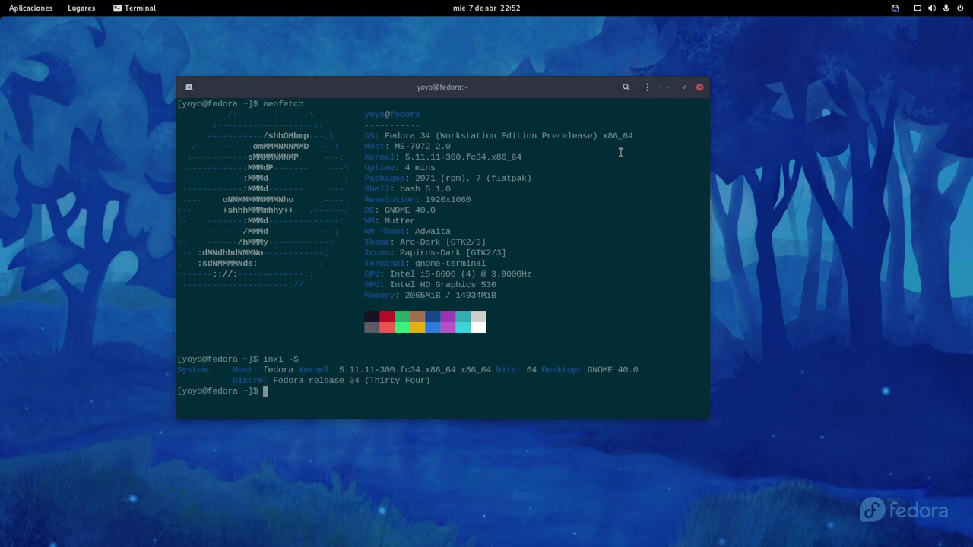
Minimize the terminal and open the Archivos file manager, moving its window toward the upper middle of the desktop.
left_click(669, 86)
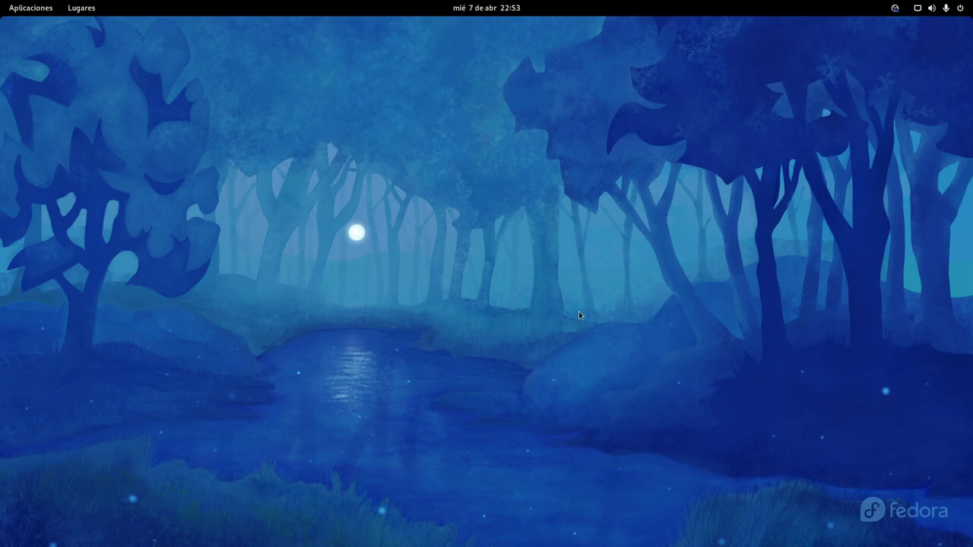
mouse_move(0, 0)
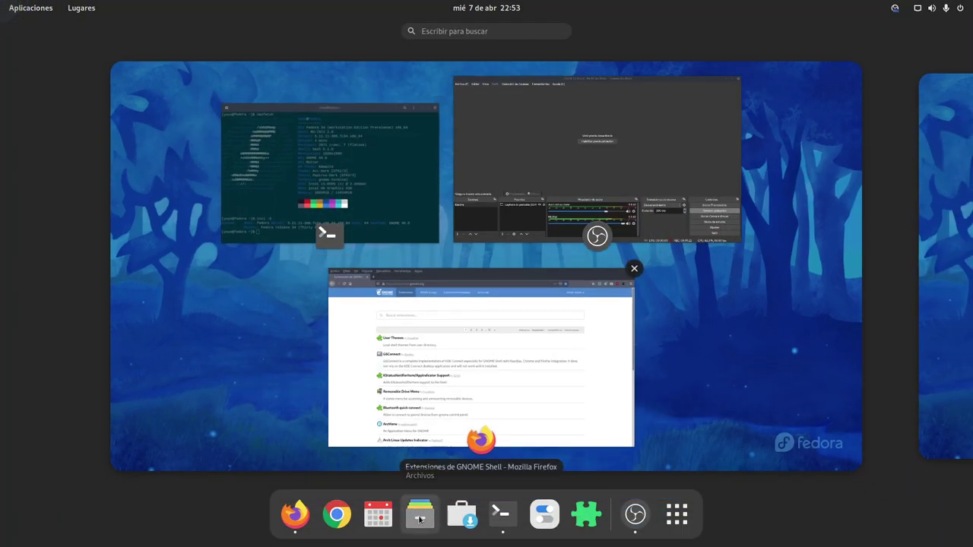
left_click(417, 517)
left_click_drag(475, 98, 421, 69)
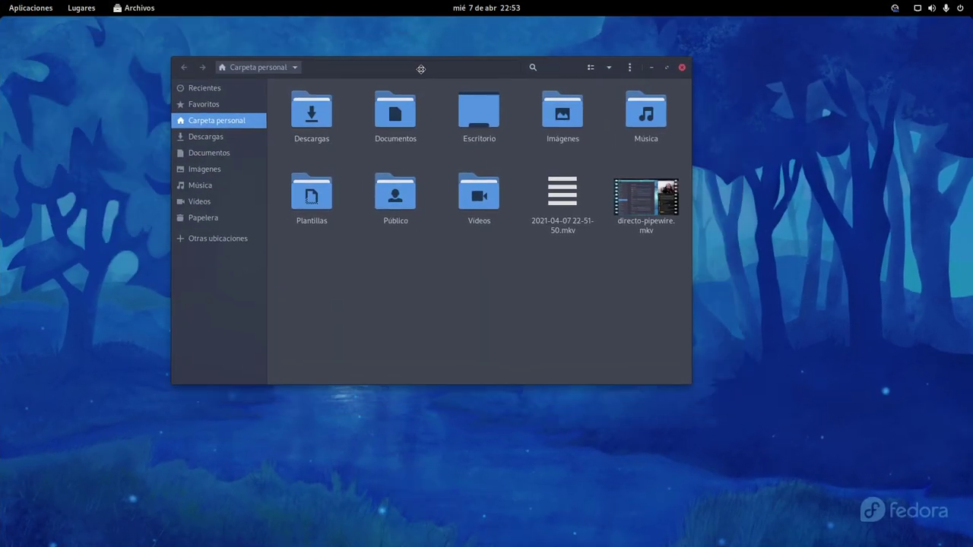
Show the root file system Equipo from Otras ubicaciones and enlarge the file manager window.
left_click(243, 241)
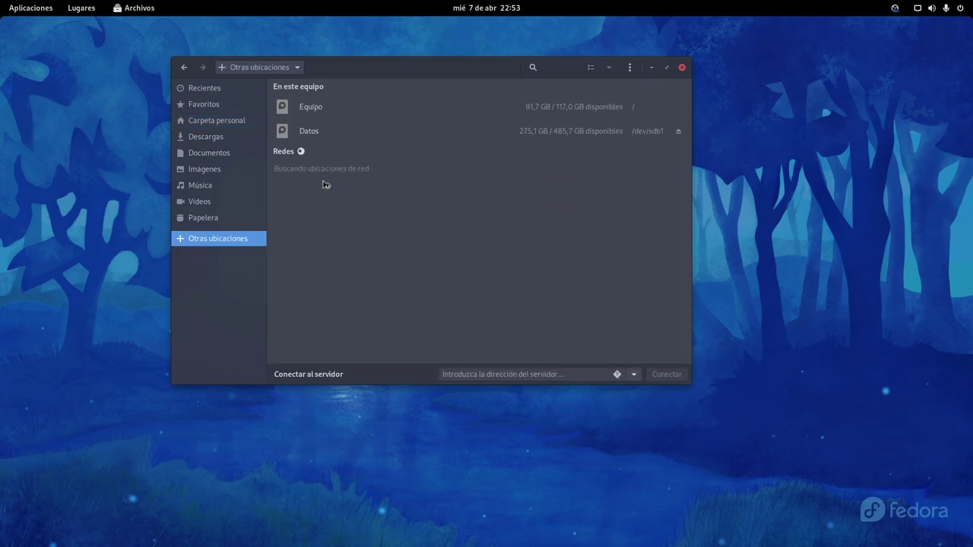
left_click(326, 114)
left_click_drag(382, 75, 347, 58)
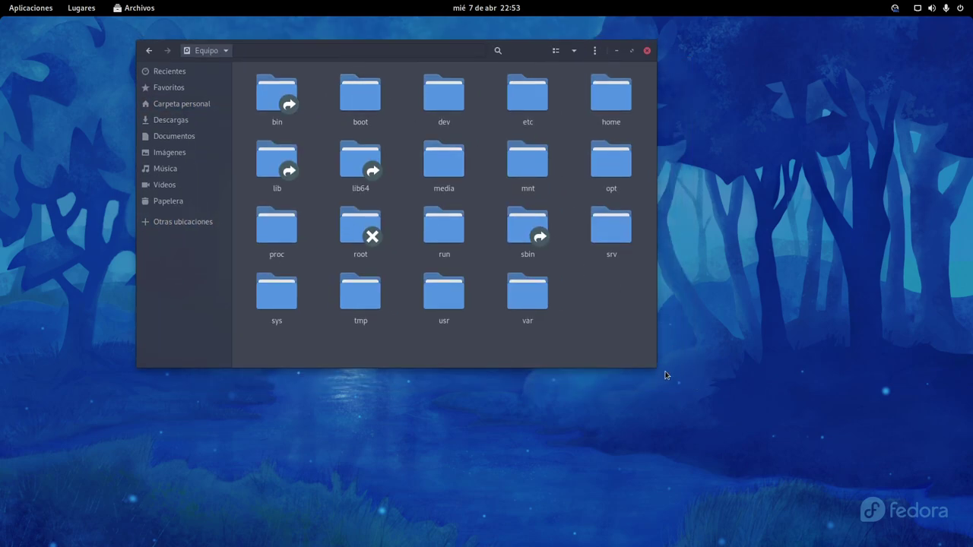
left_click_drag(659, 371, 790, 444)
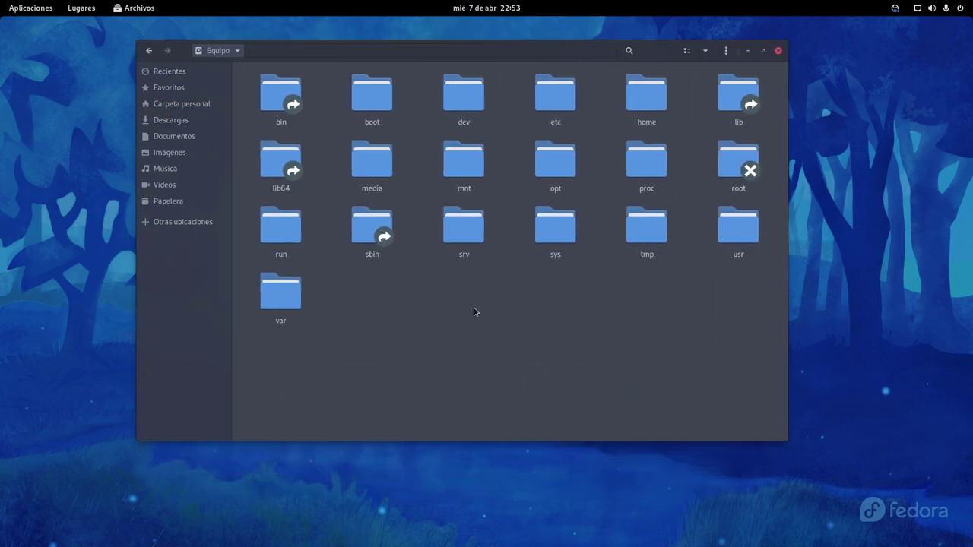
Open the fedora-logos folder inside usr/share.
double_click(734, 232)
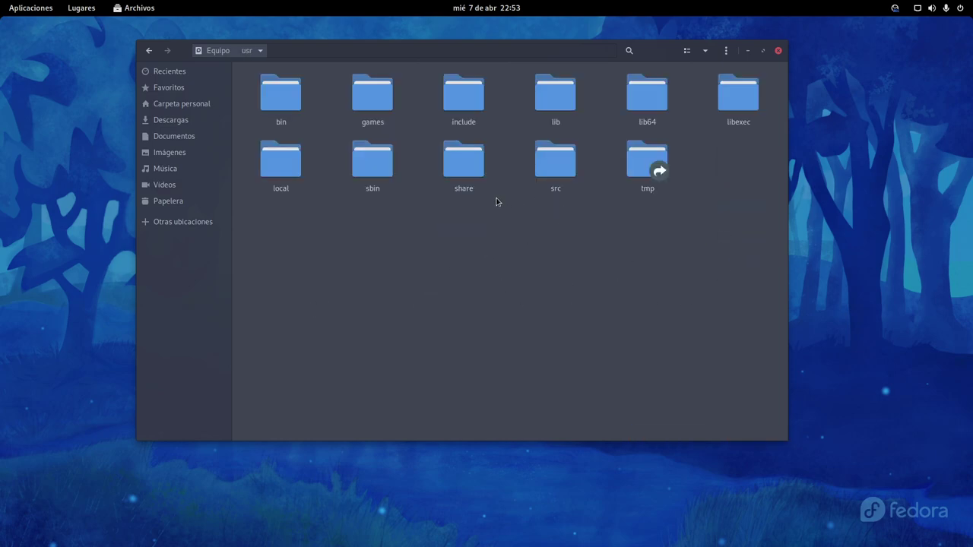
double_click(467, 164)
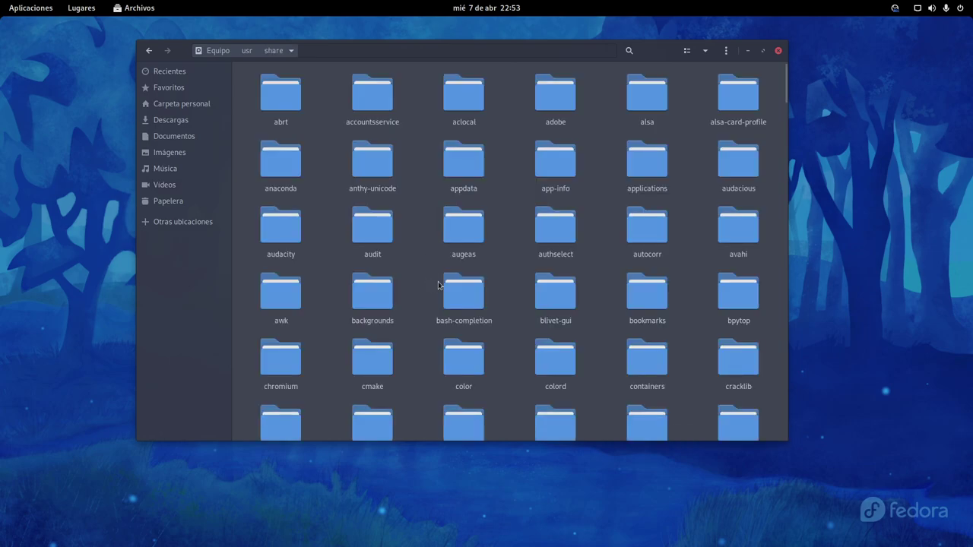
scroll(439, 277, "down", 4)
scroll(438, 280, "down", 6)
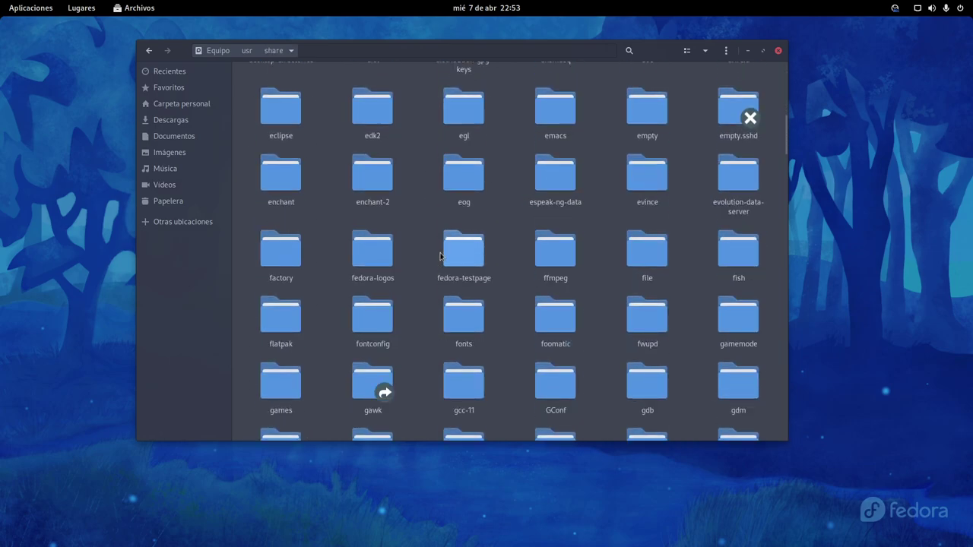
scroll(430, 256, "up", 1)
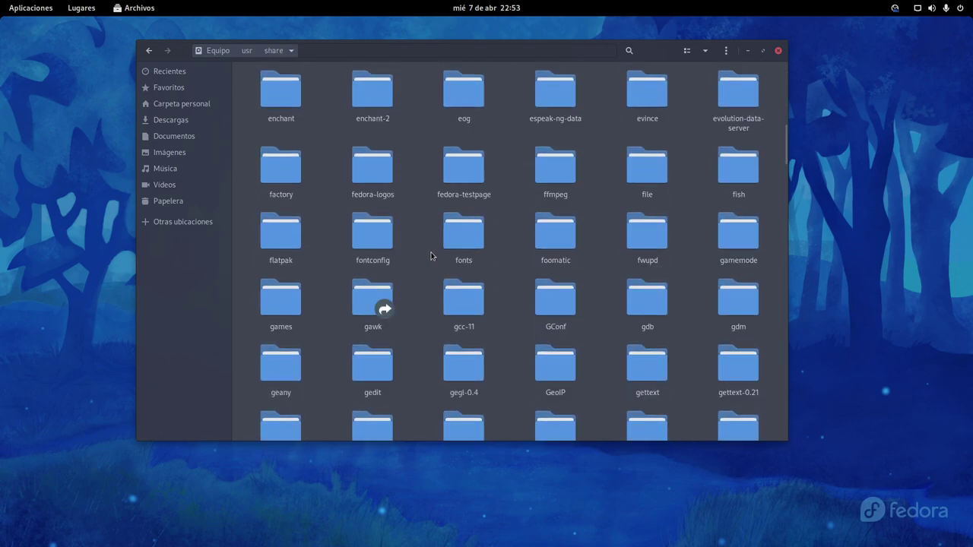
double_click(372, 178)
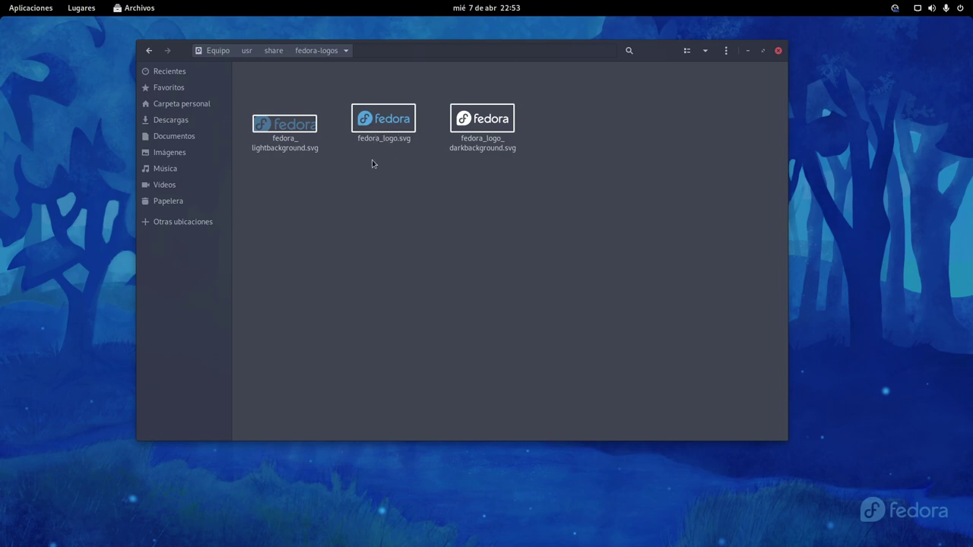
Copy fedora_logo.svg into Carpeta personal using a second file window, and close the fedora-logos window.
left_click(81, 9)
left_click(90, 40)
left_click_drag(282, 38, 612, 206)
left_click_drag(383, 122, 651, 494)
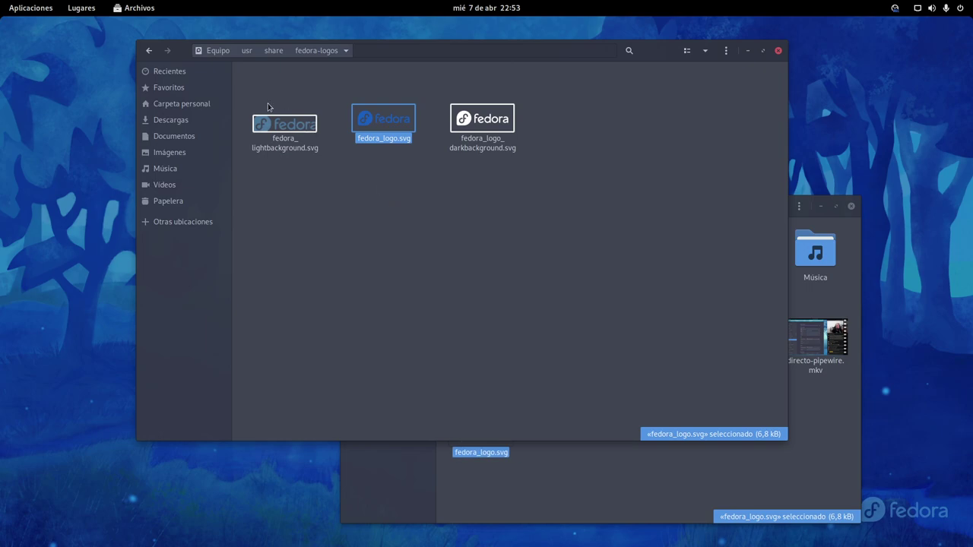
left_click(774, 51)
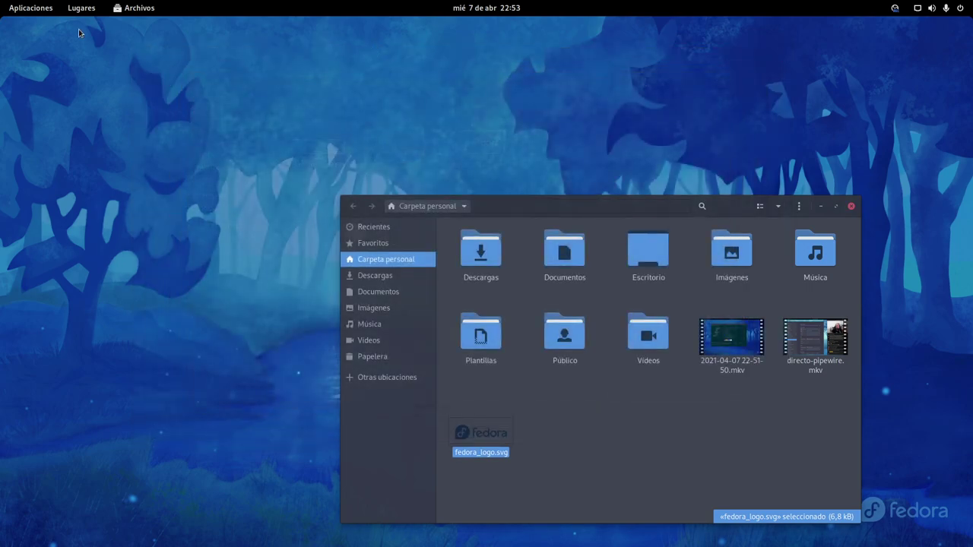
left_click(31, 7)
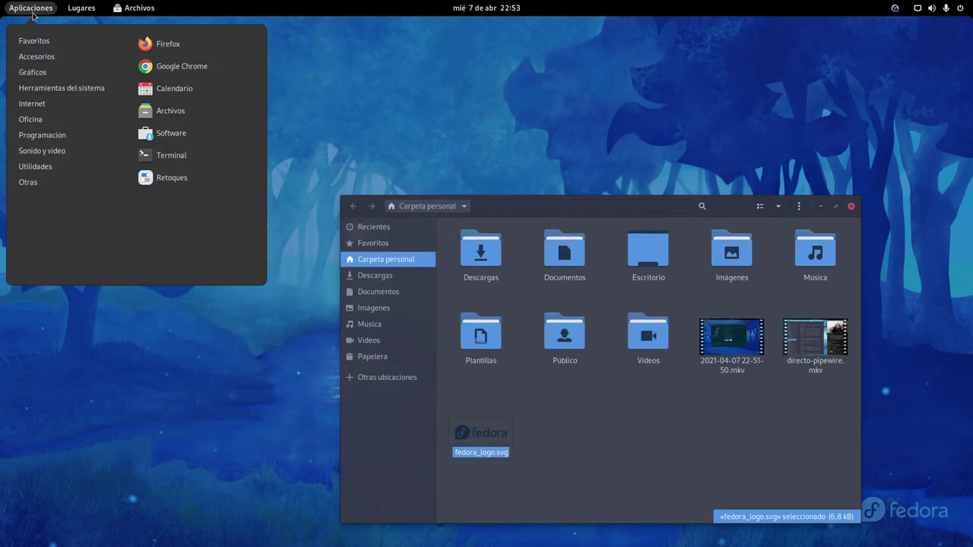
mouse_move(63, 89)
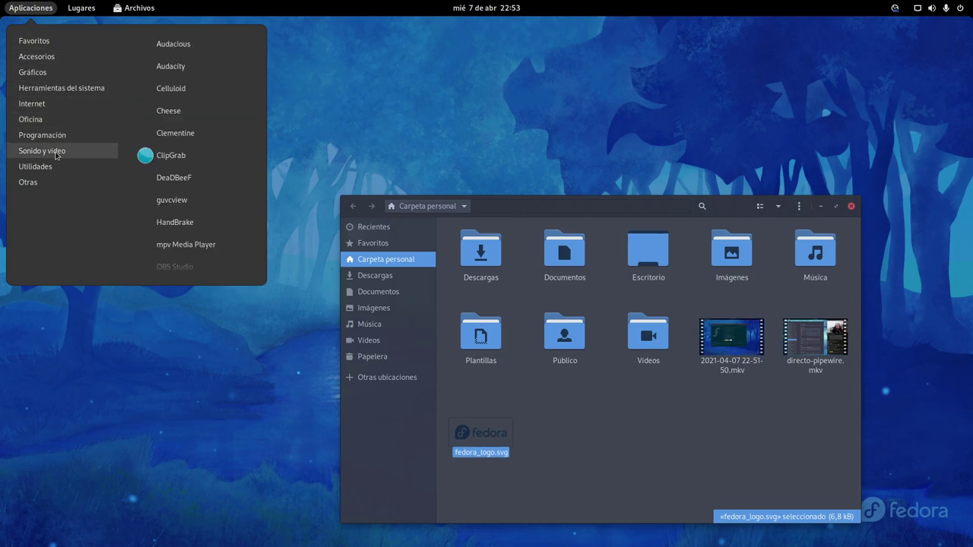
mouse_move(77, 11)
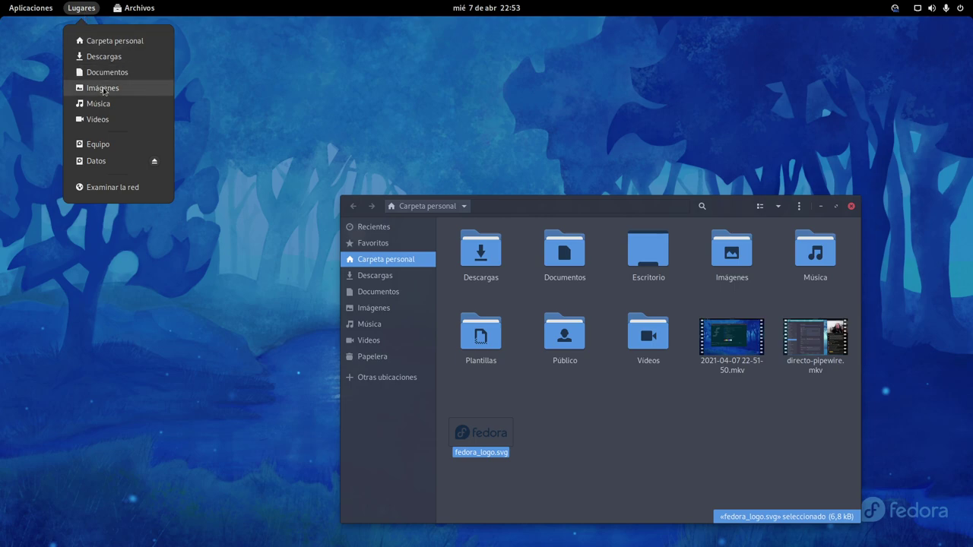
left_click(91, 35)
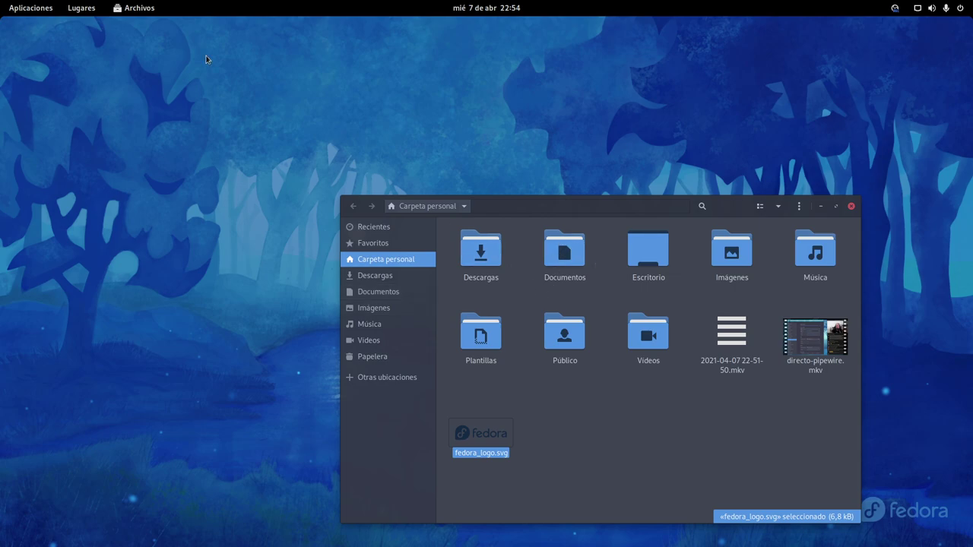
mouse_move(0, 0)
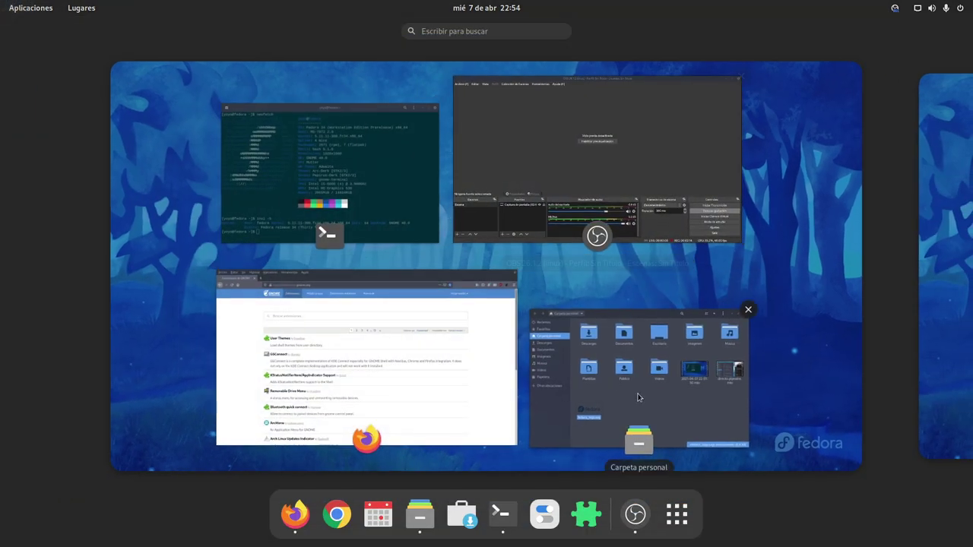
left_click(683, 401)
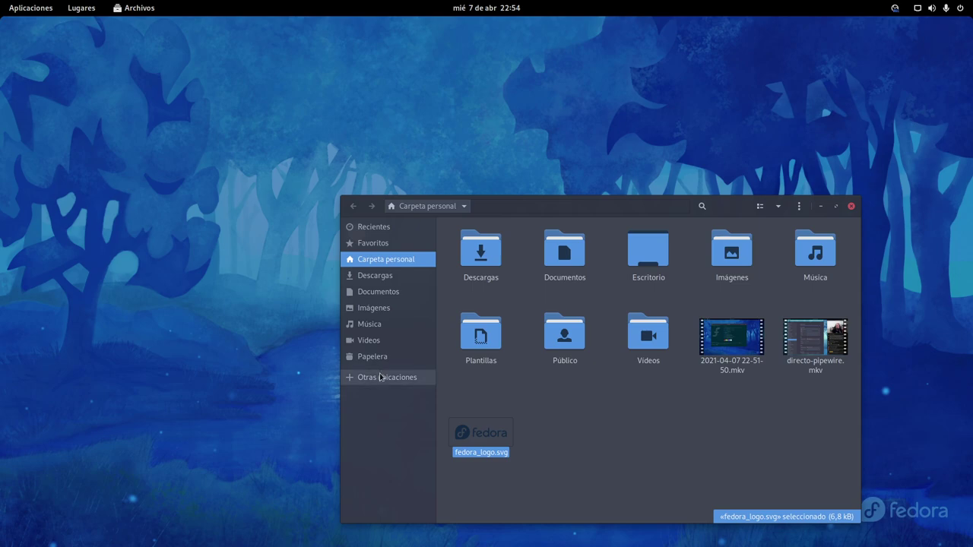
Open the usr folder of Equipo from Otras ubicaciones and move the file window to the middle of the desktop.
left_click(380, 378)
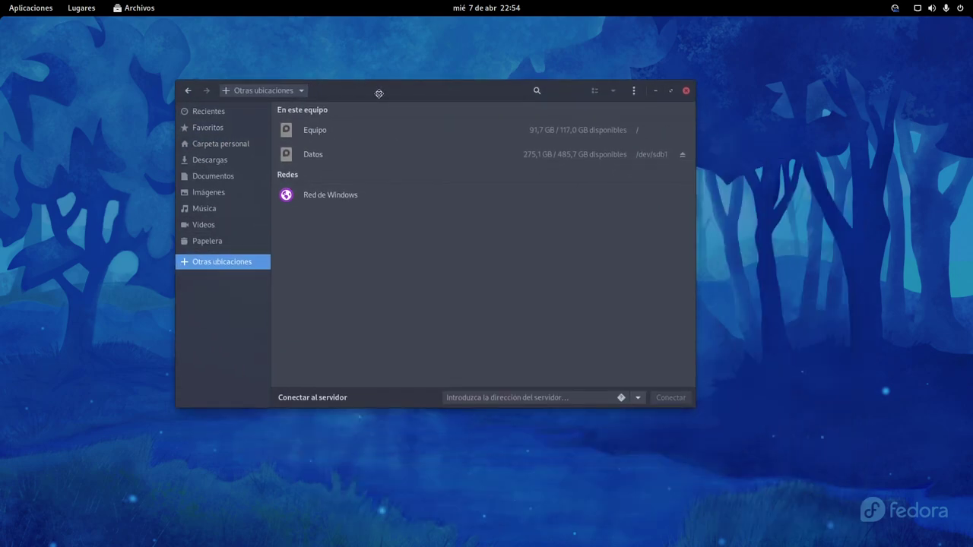
left_click_drag(544, 211, 380, 95)
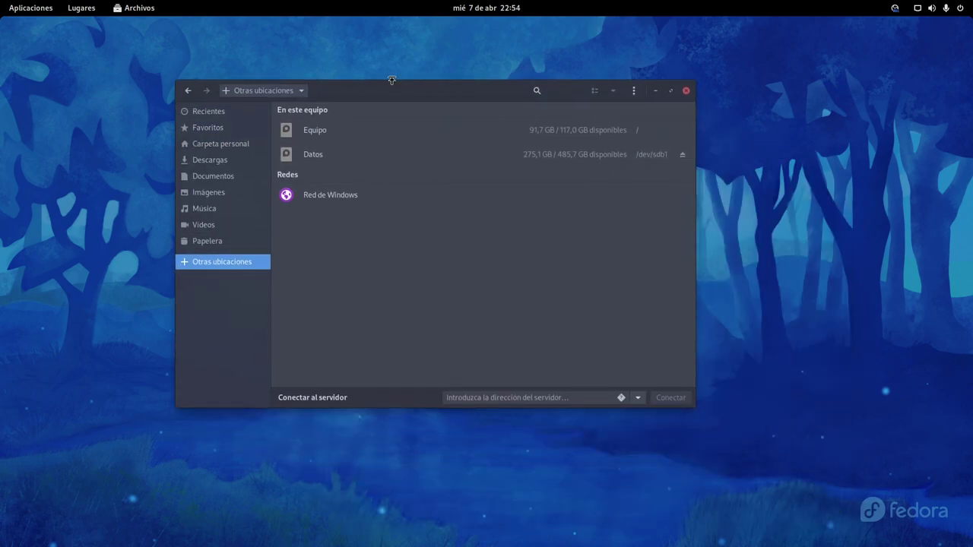
left_click(326, 134)
double_click(495, 337)
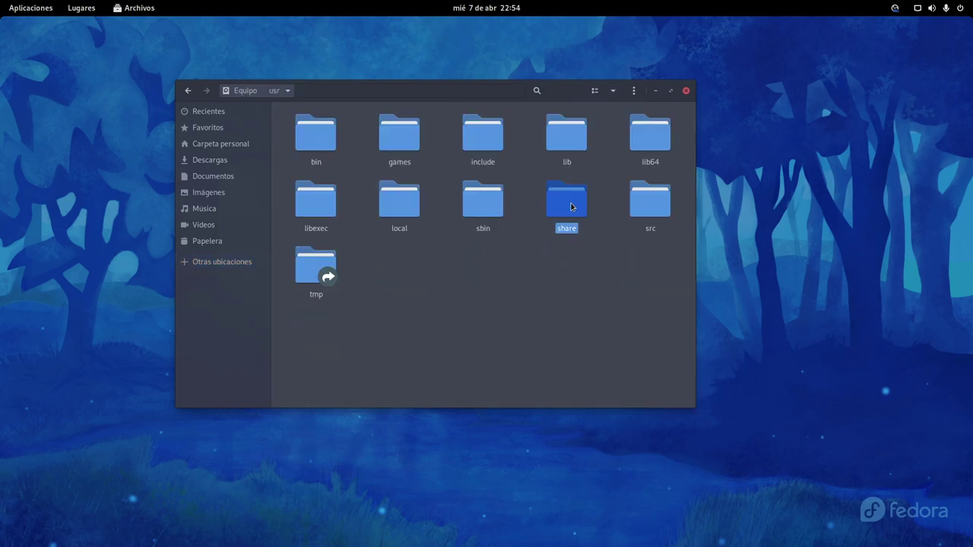
Open share/gnome-shell/extensions inside usr to view the system-wide GNOME Shell extension folders.
double_click(566, 202)
scroll(489, 283, "down", 10)
scroll(487, 284, "down", 10)
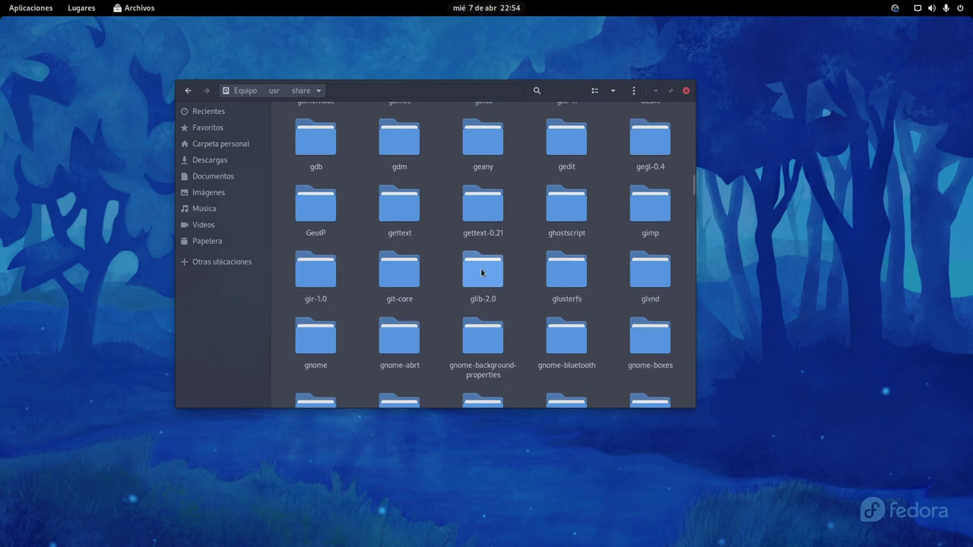
scroll(482, 273, "down", 3)
scroll(477, 231, "down", 2)
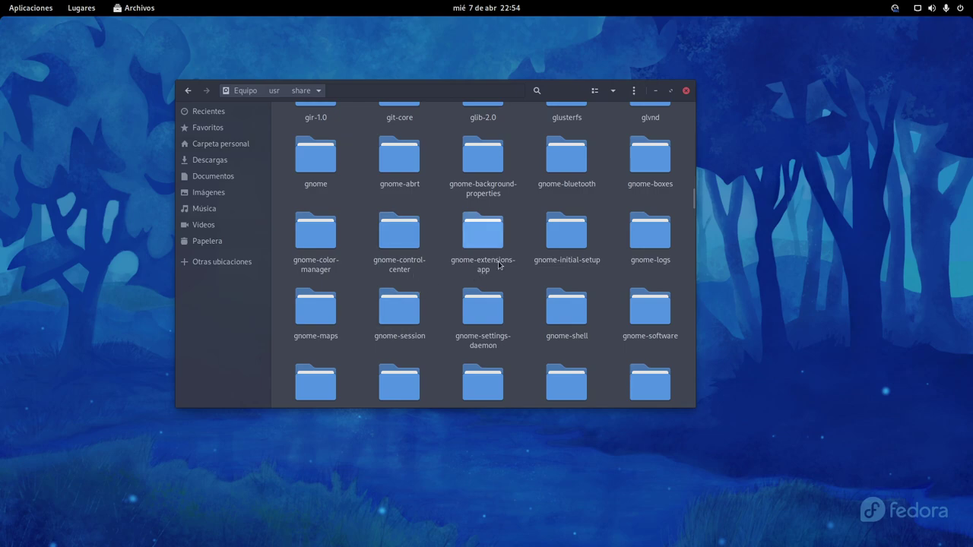
scroll(514, 251, "down", 2)
double_click(558, 242)
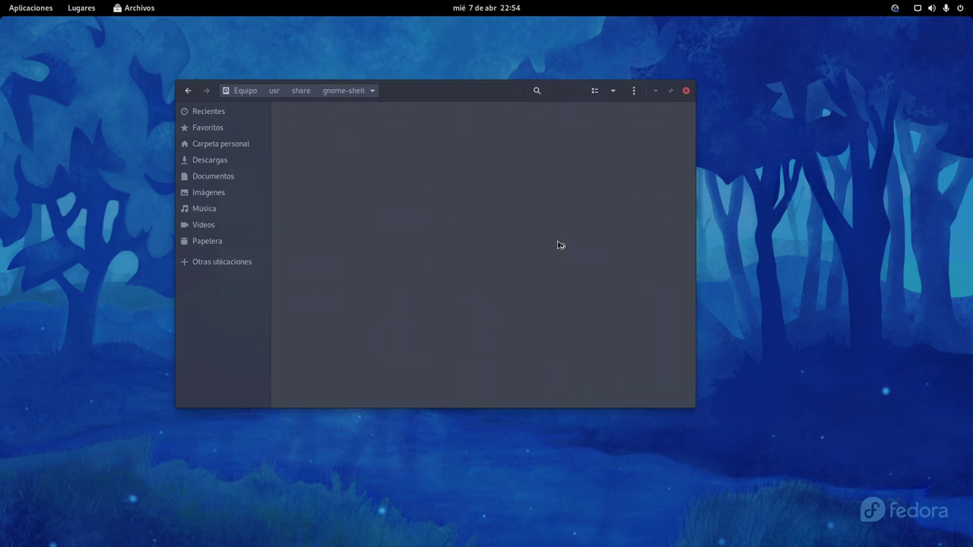
left_click(316, 145)
double_click(316, 144)
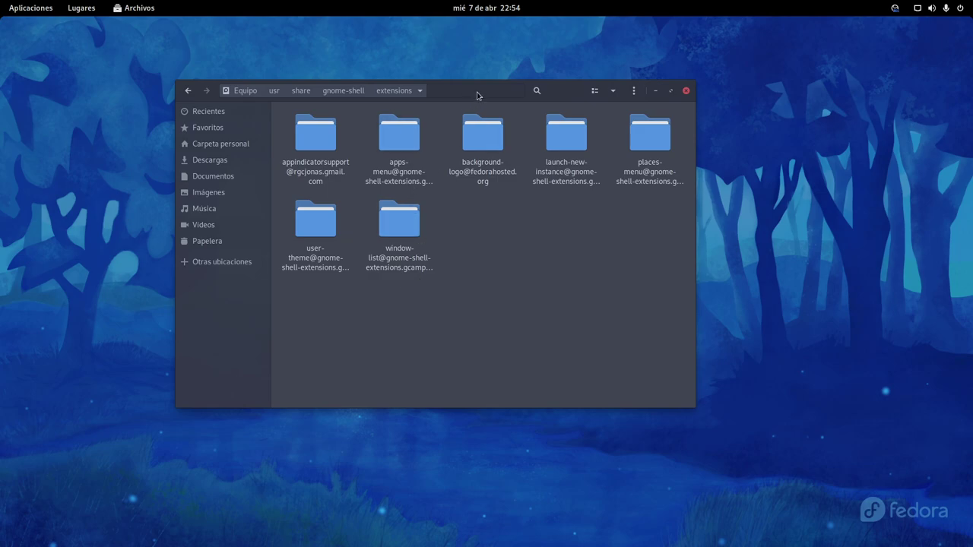
Open the Imágenes folder in a second, smaller window and view extensiones.png.
left_click_drag(477, 94, 391, 81)
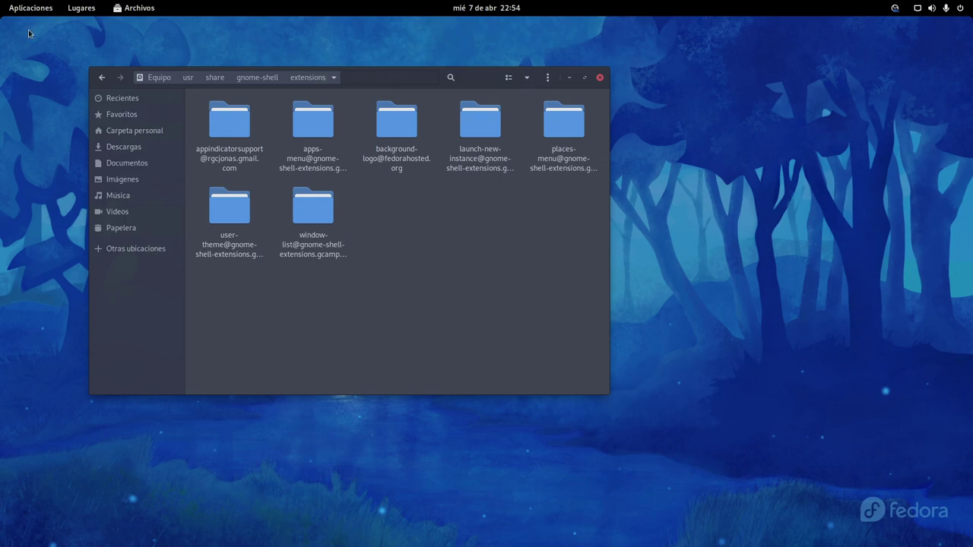
left_click(88, 9)
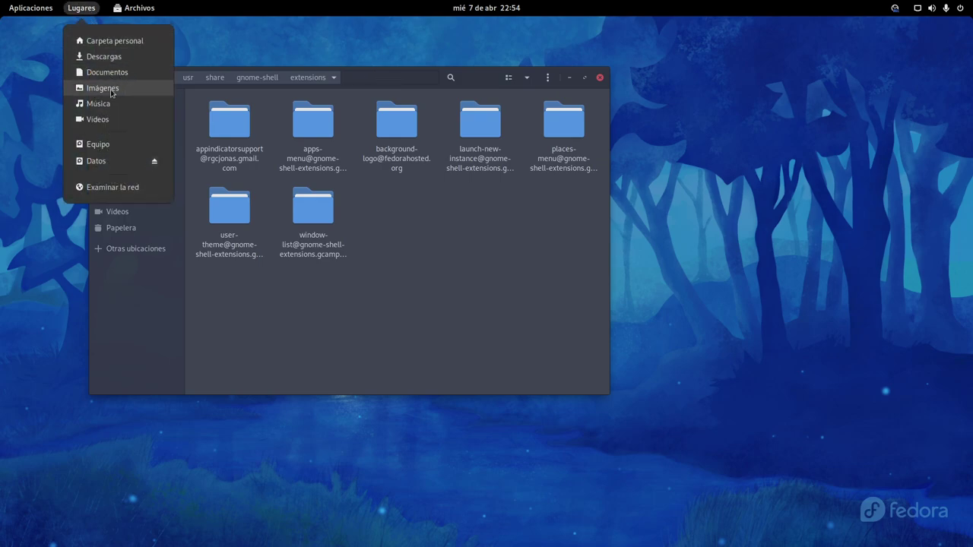
left_click(103, 87)
left_click_drag(283, 34, 512, 126)
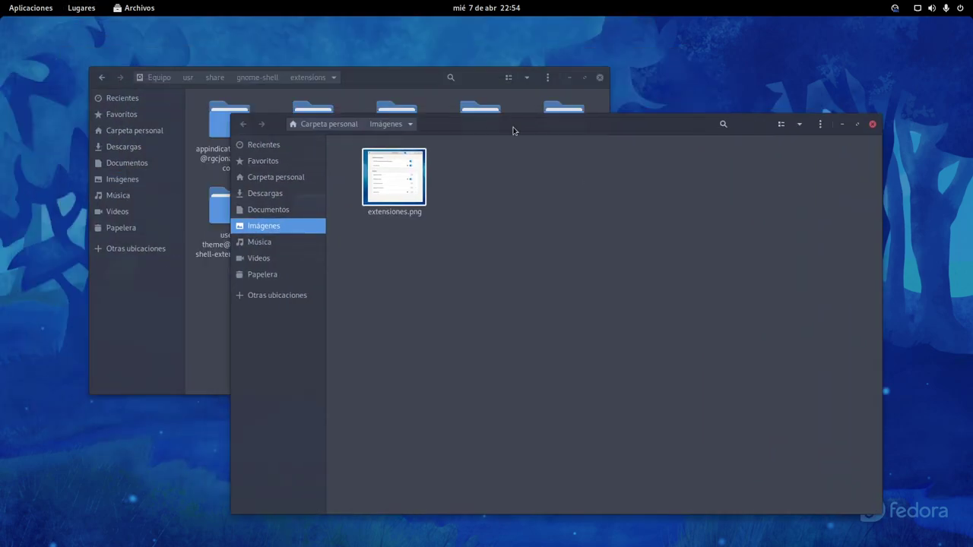
left_click_drag(610, 130, 546, 87)
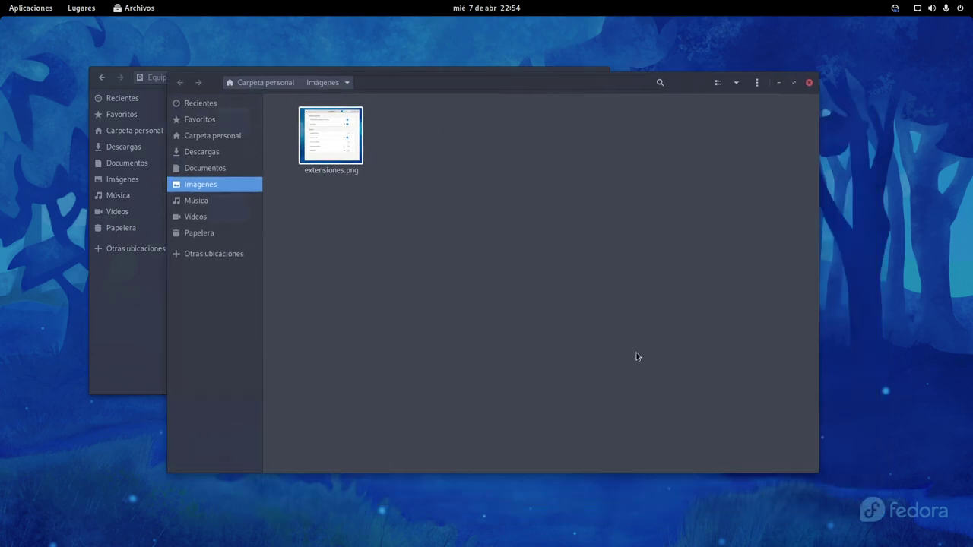
left_click_drag(812, 471, 620, 419)
double_click(324, 135)
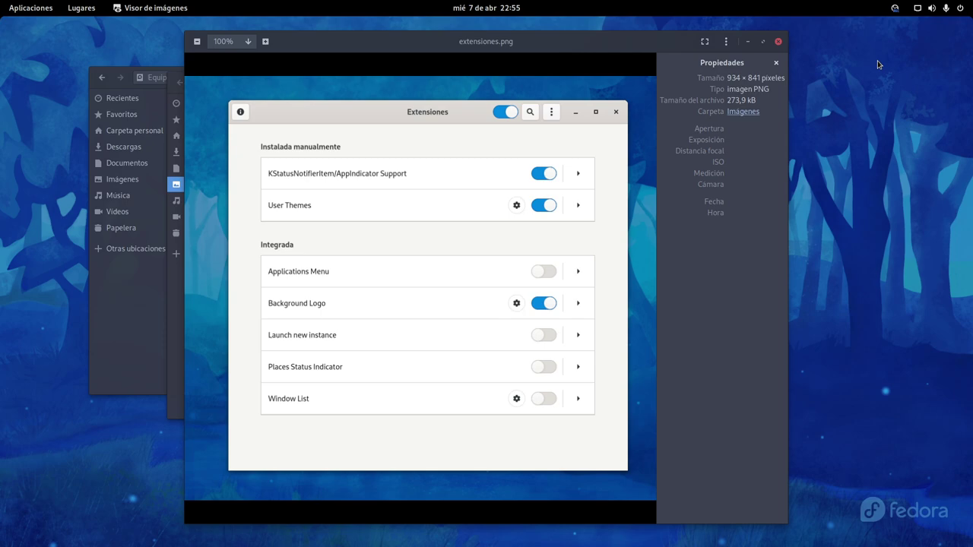
Close the image viewer, switch to Firefox and review the Extensiones instaladas list on extensions.gnome.org.
left_click(777, 41)
key("super")
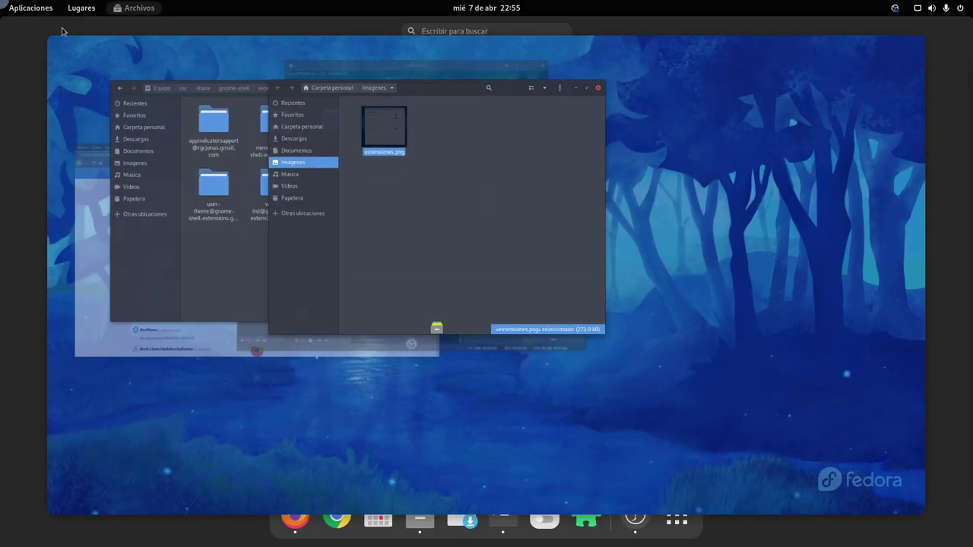
left_click(374, 305)
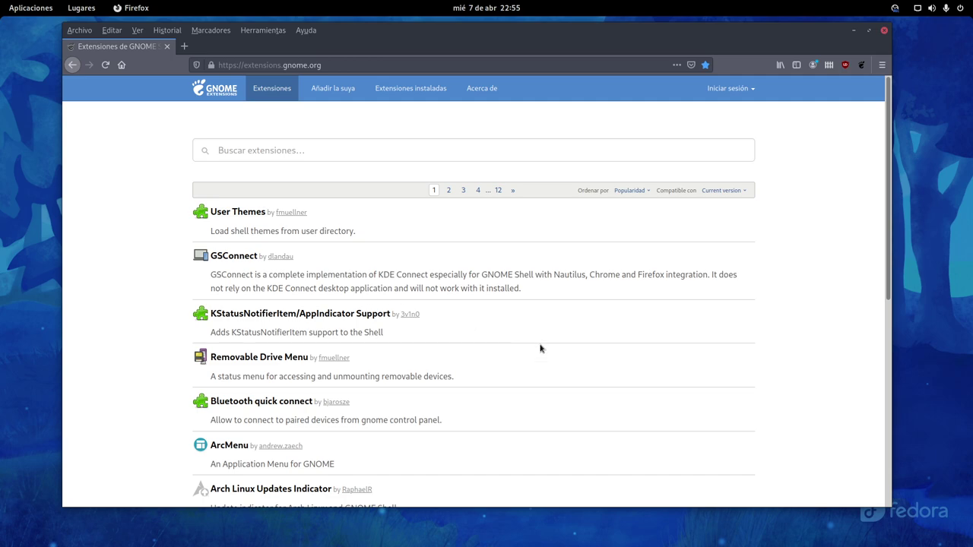
left_click(420, 90)
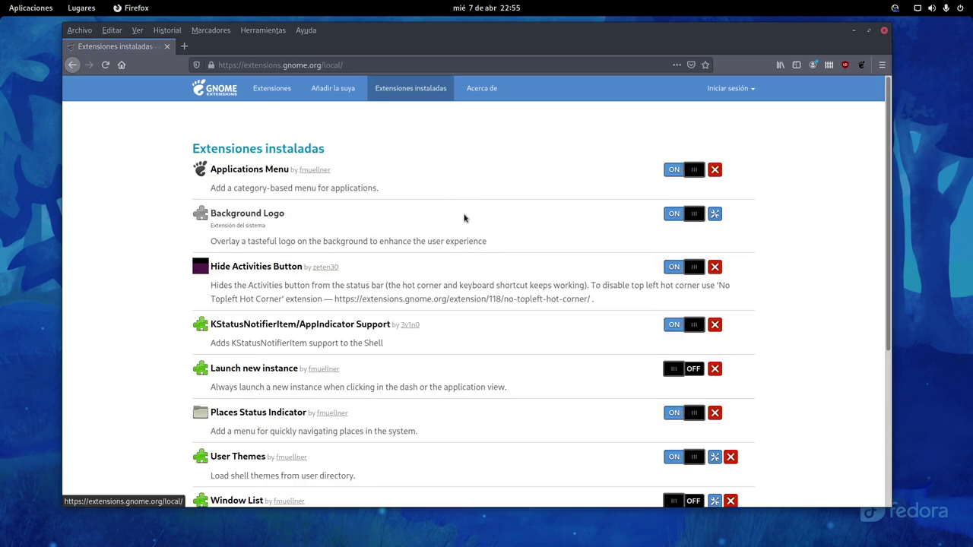
scroll(460, 211, "down", 1)
scroll(460, 206, "up", 1)
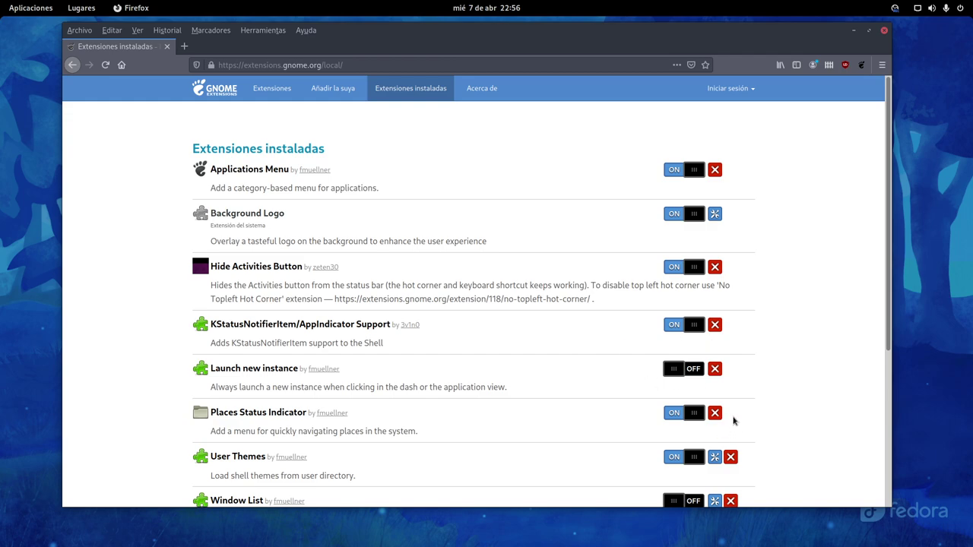
Review the installed extensions list down to Window List and bring the usr extensions folder window forward.
scroll(722, 326, "down", 5)
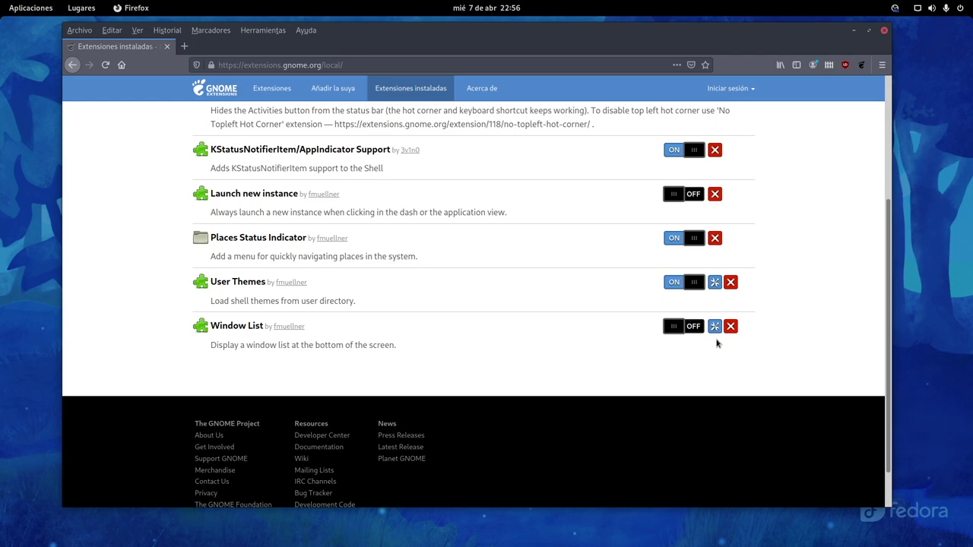
scroll(716, 343, "up", 5)
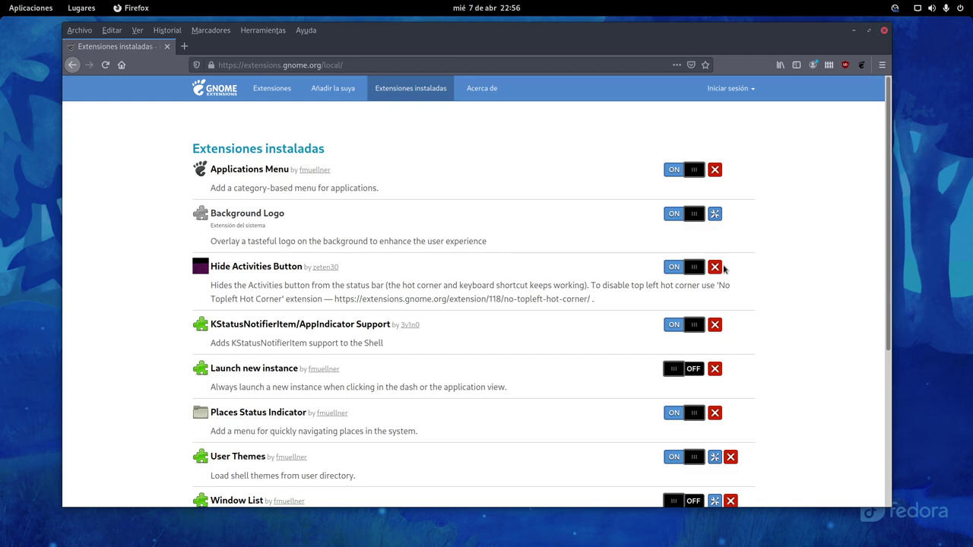
key("super")
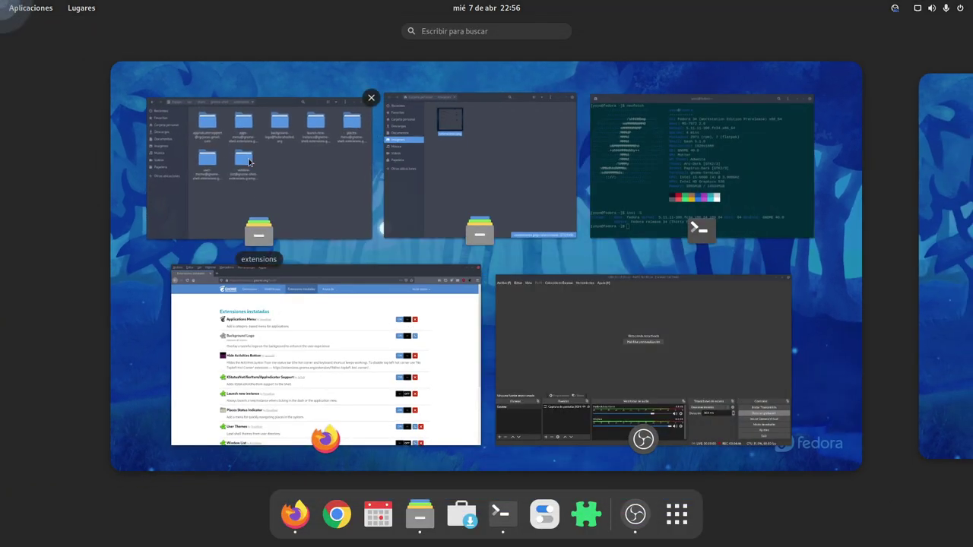
left_click(319, 195)
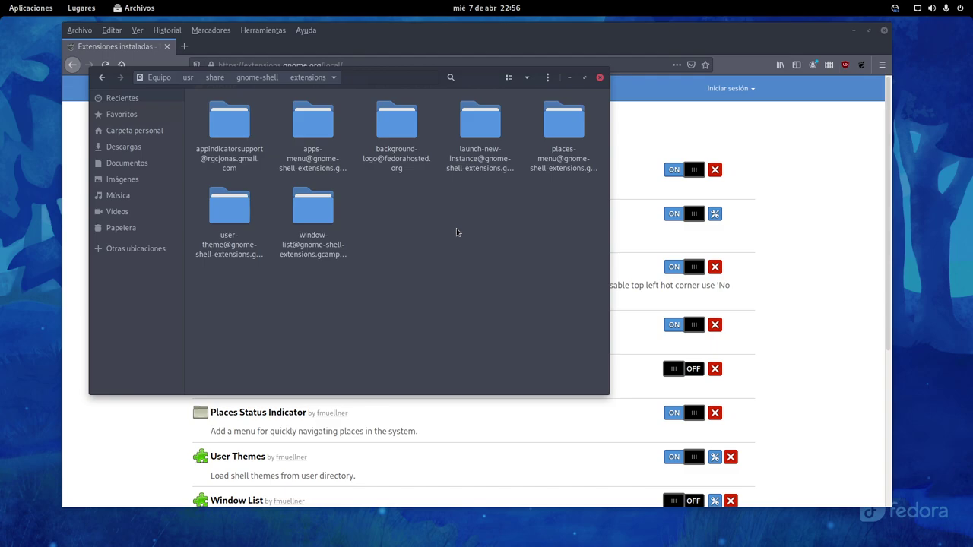
Switch to the Imágenes file window, go to Carpeta personal and show its hidden files.
key("super")
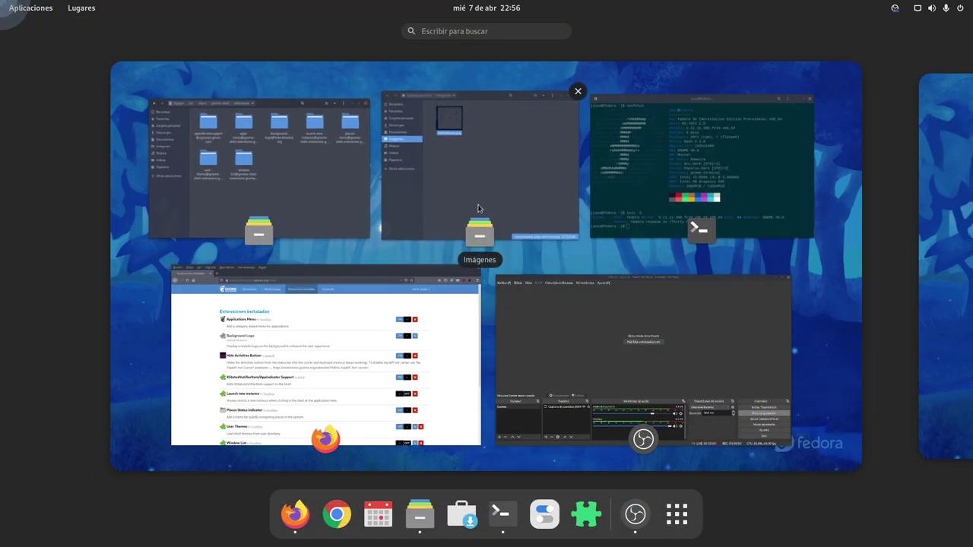
left_click(467, 202)
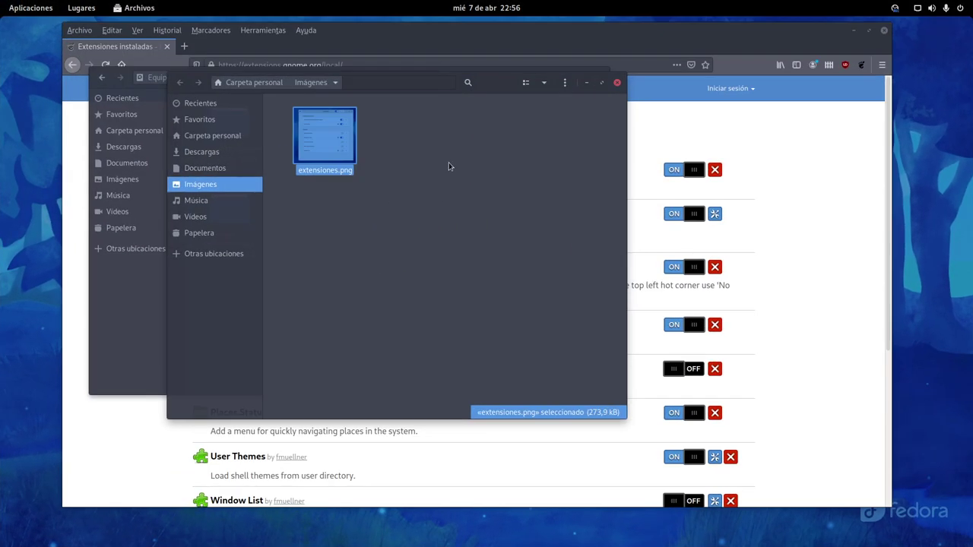
left_click(220, 135)
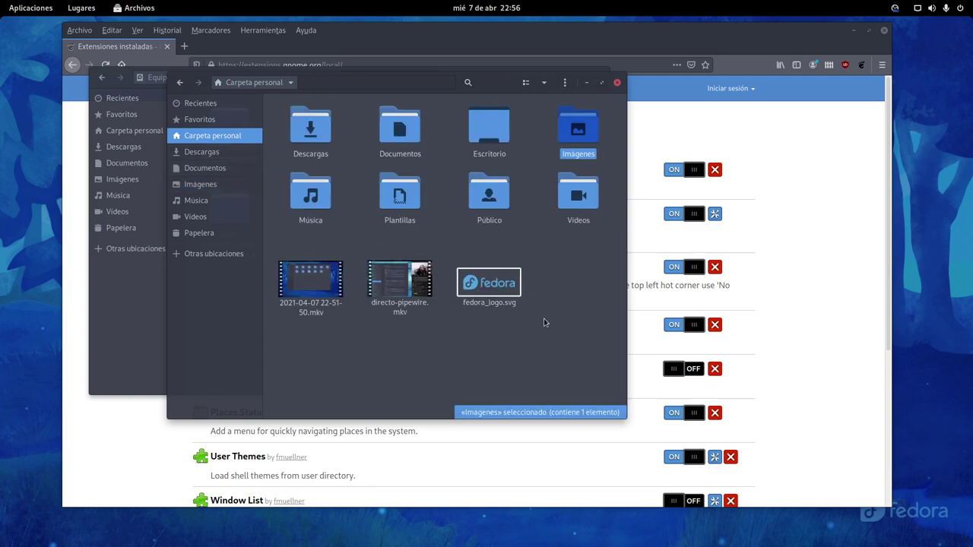
left_click(565, 82)
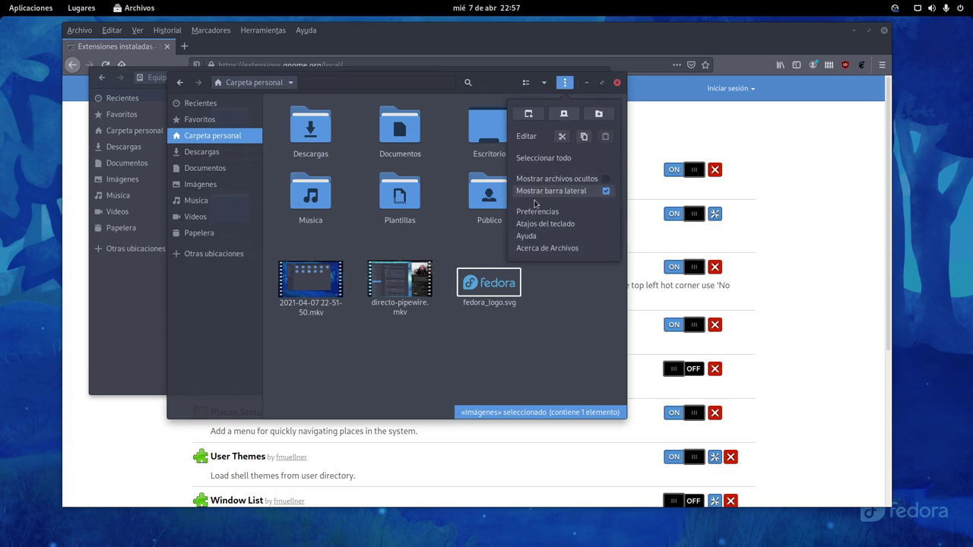
left_click(557, 178)
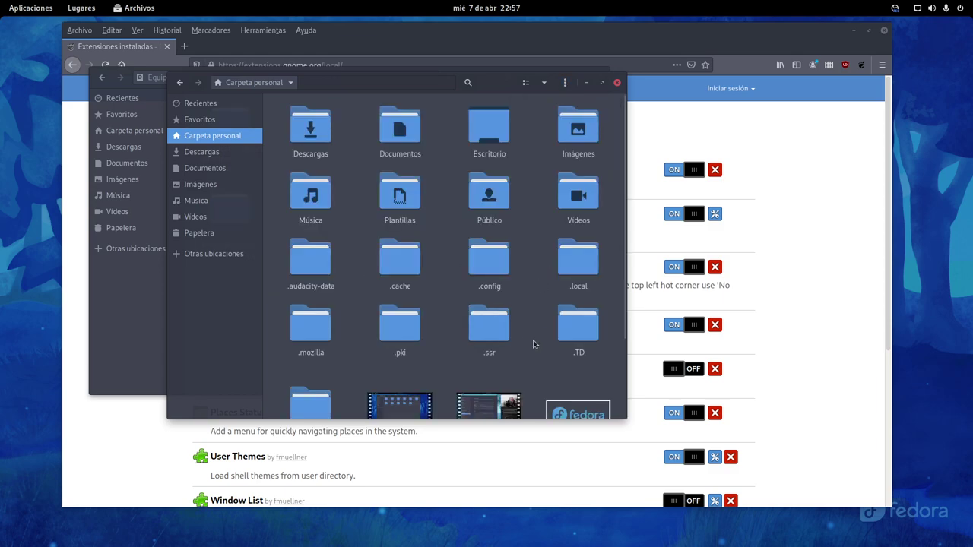
Open .local/share/gnome-shell/extensions in the home folder and move its window off the usr extensions window for comparison.
double_click(576, 266)
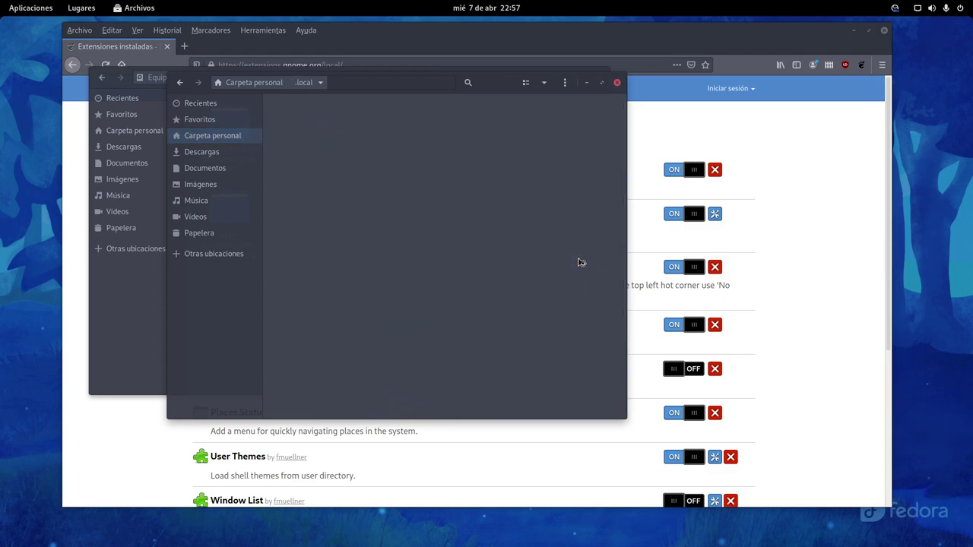
double_click(324, 125)
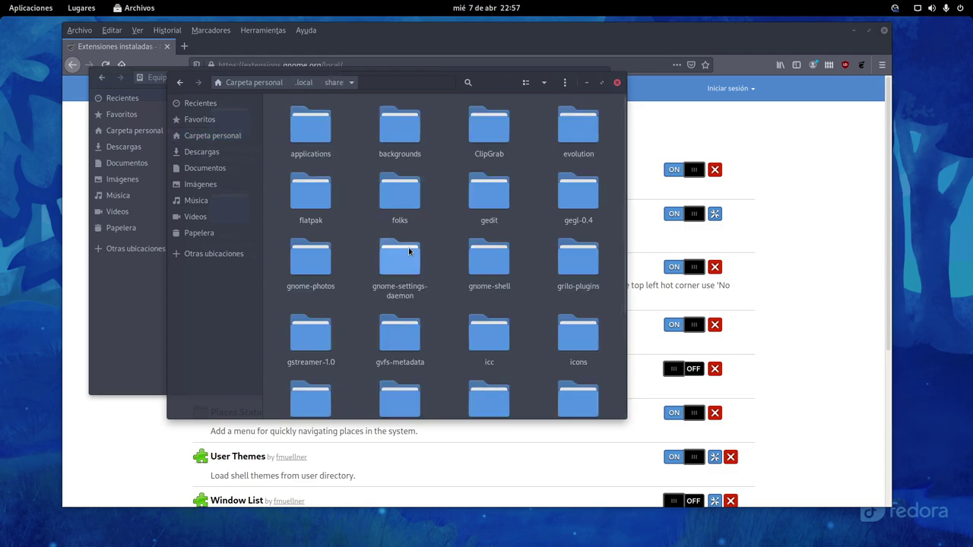
scroll(411, 255, "down", 2)
scroll(411, 254, "down", 2)
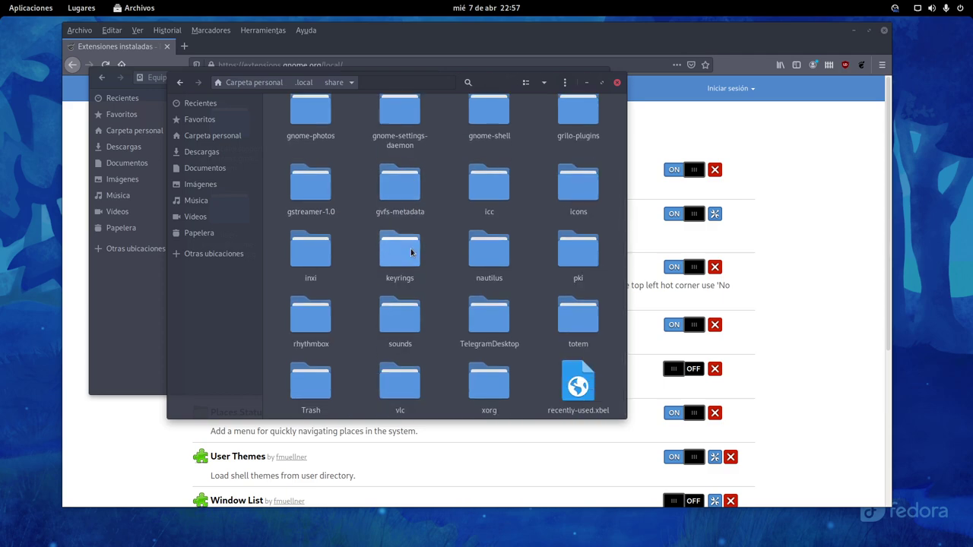
double_click(494, 106)
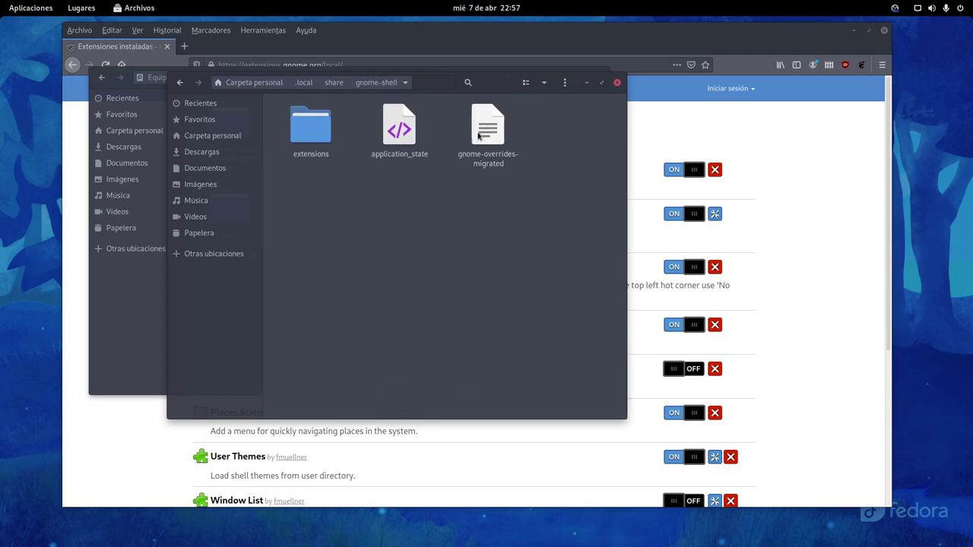
double_click(318, 136)
left_click_drag(430, 76, 639, 137)
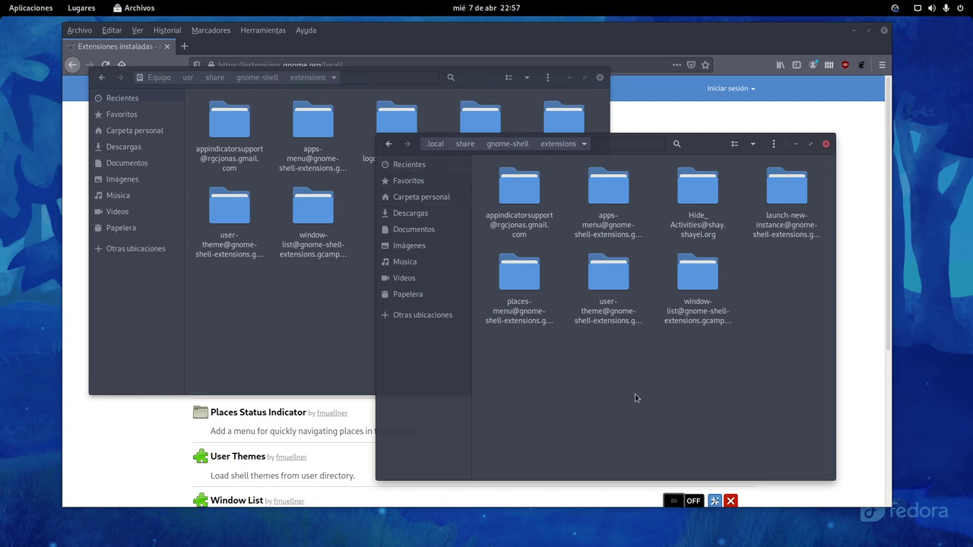
Compare the usr and .local extension folders, and check them against the Extensiones instaladas list in Firefox.
left_click(280, 303)
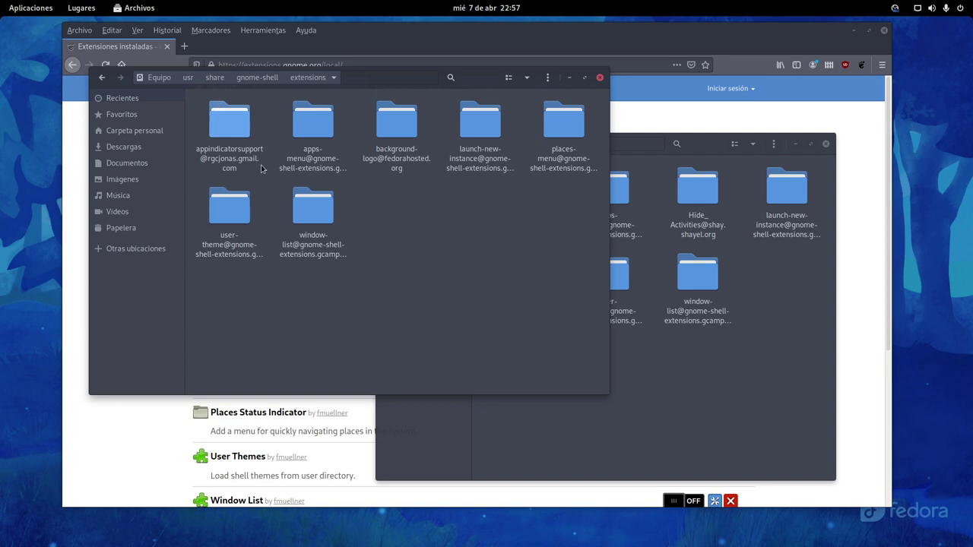
left_click(701, 371)
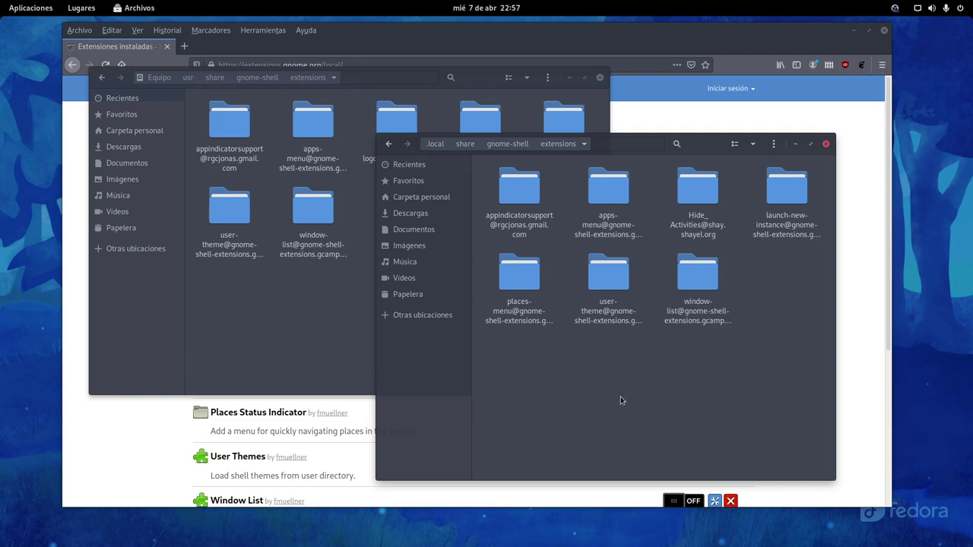
left_click(108, 454)
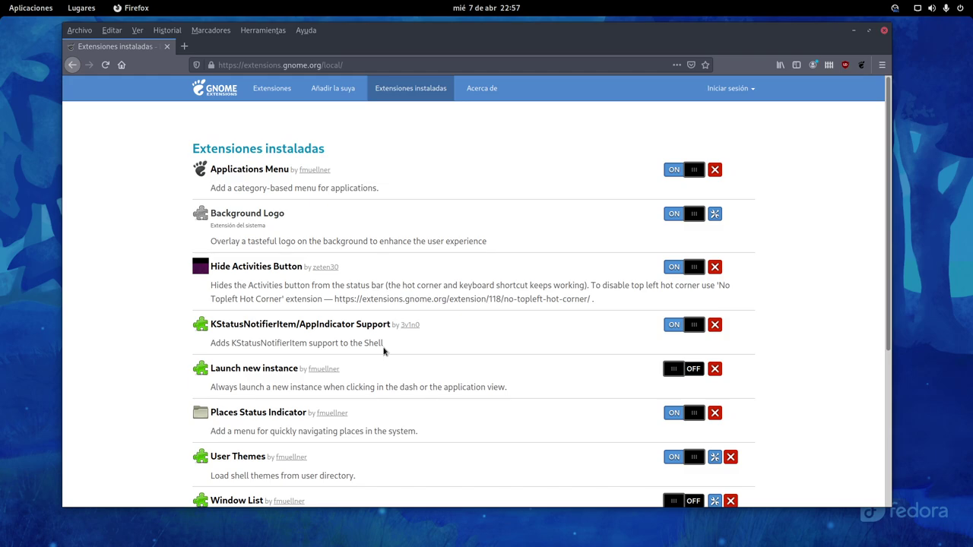
scroll(517, 243, "down", 4)
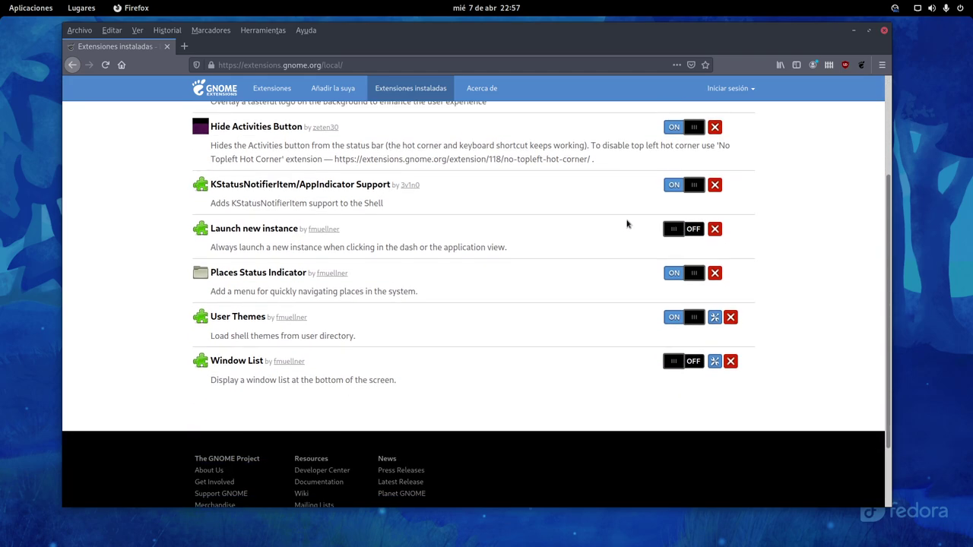
scroll(710, 278, "up", 3)
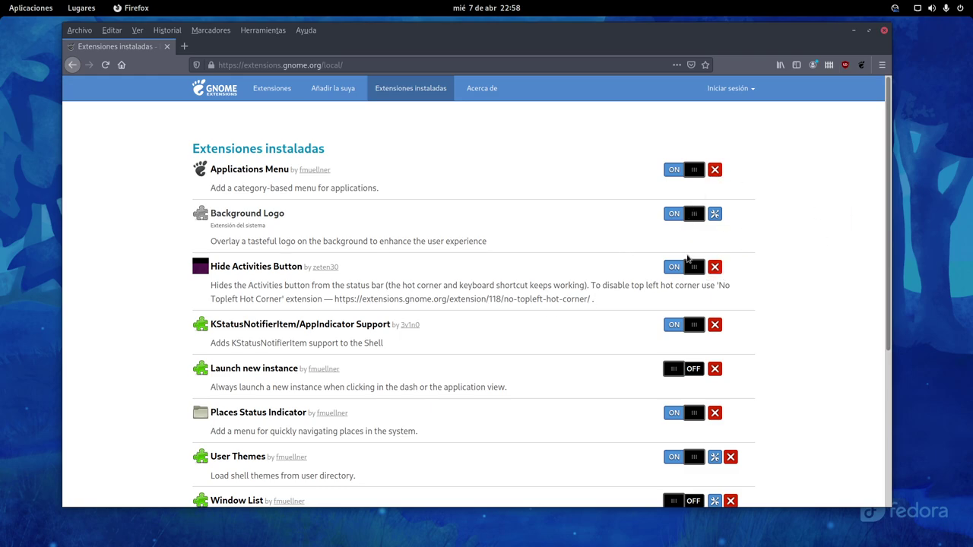
Bring both extensions folder windows in front of Firefox and move the .local one clear of the usr folders.
mouse_move(1, 7)
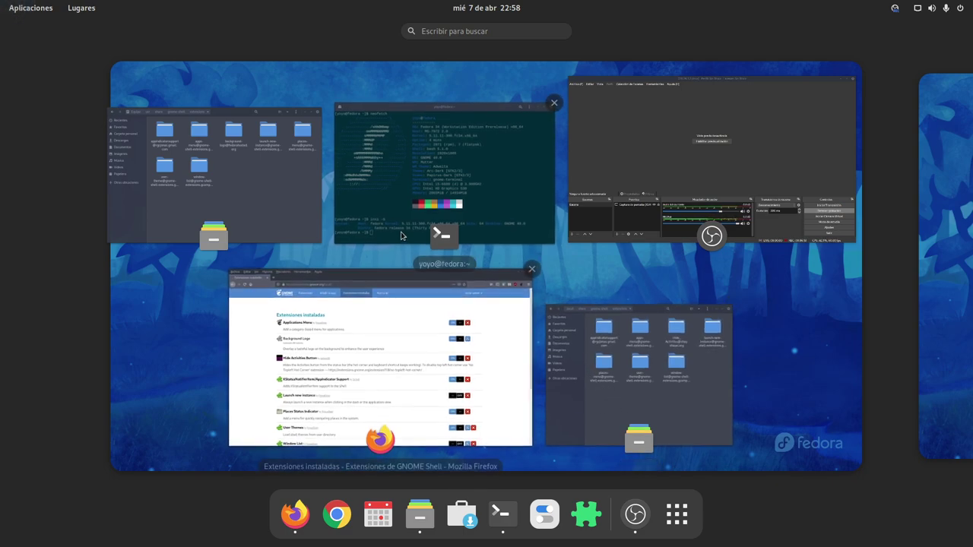
left_click(383, 348)
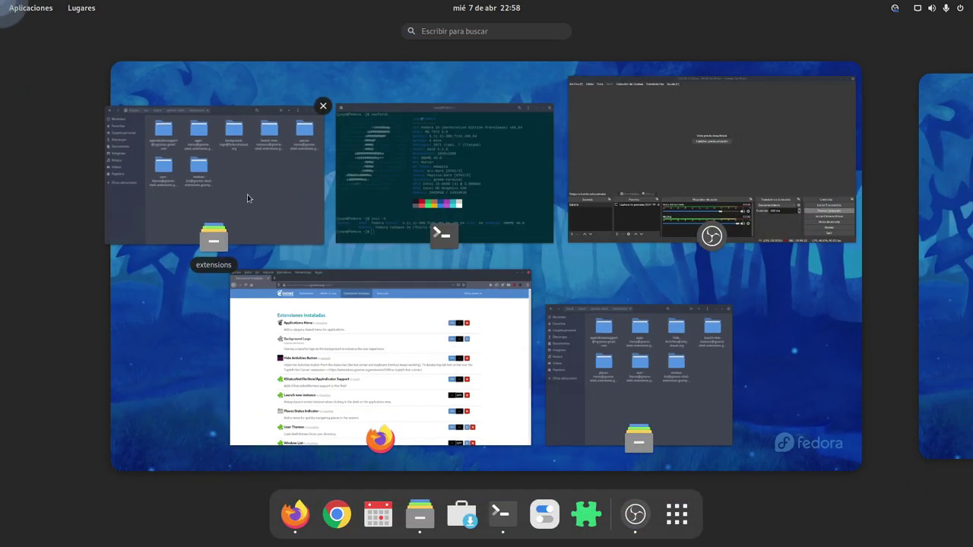
left_click(247, 196)
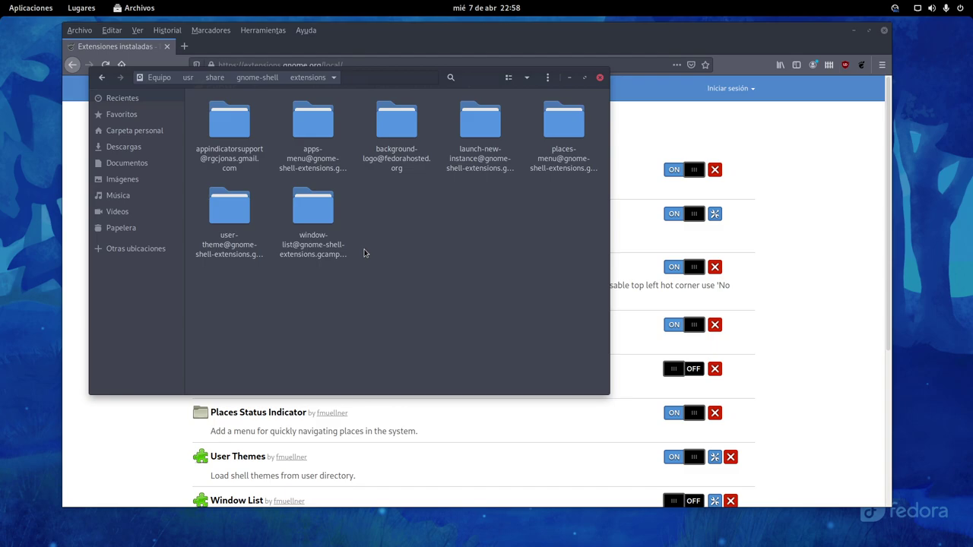
mouse_move(0, 0)
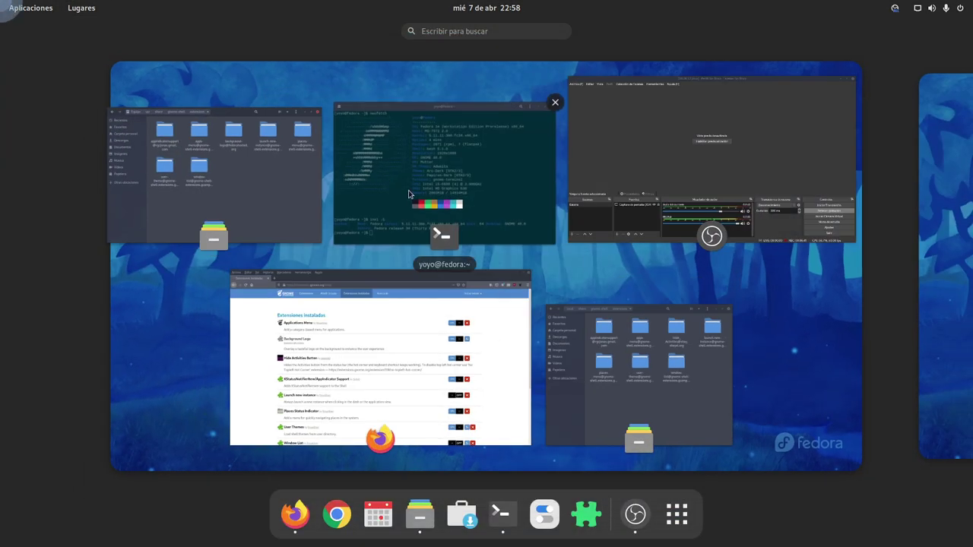
left_click(632, 390)
left_click_drag(616, 142, 689, 208)
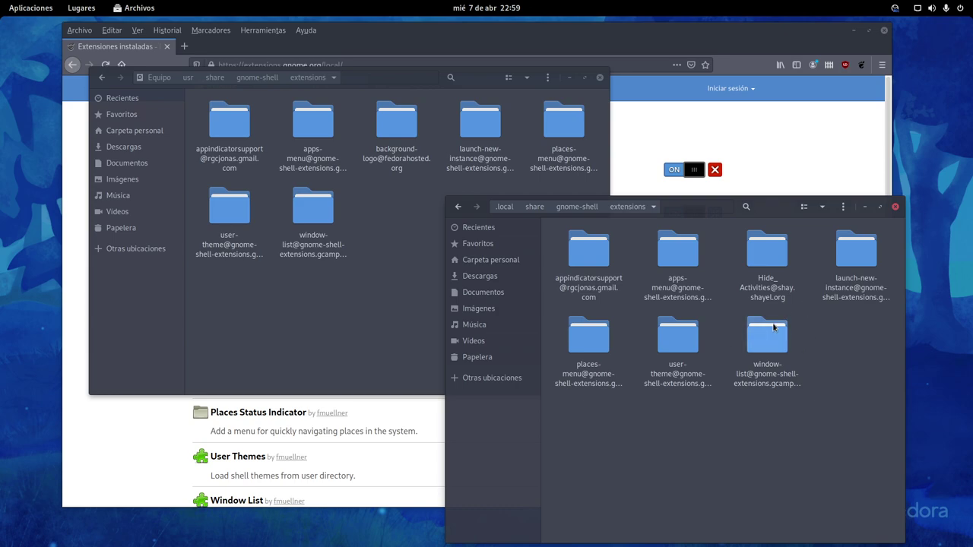
Check the installed list in Firefox again, bring both extensions folders forward and shift the .local window closer to the usr one.
left_click(744, 44)
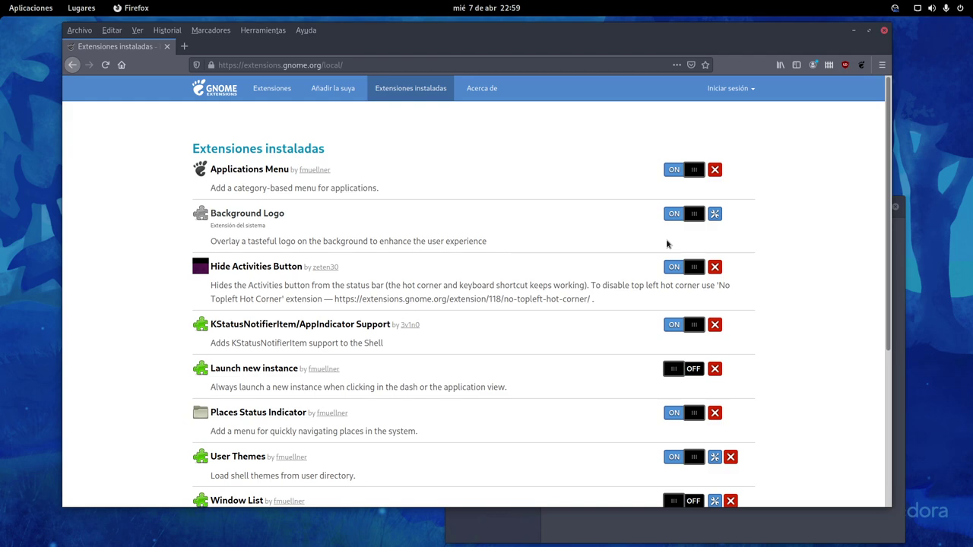
left_click(659, 537)
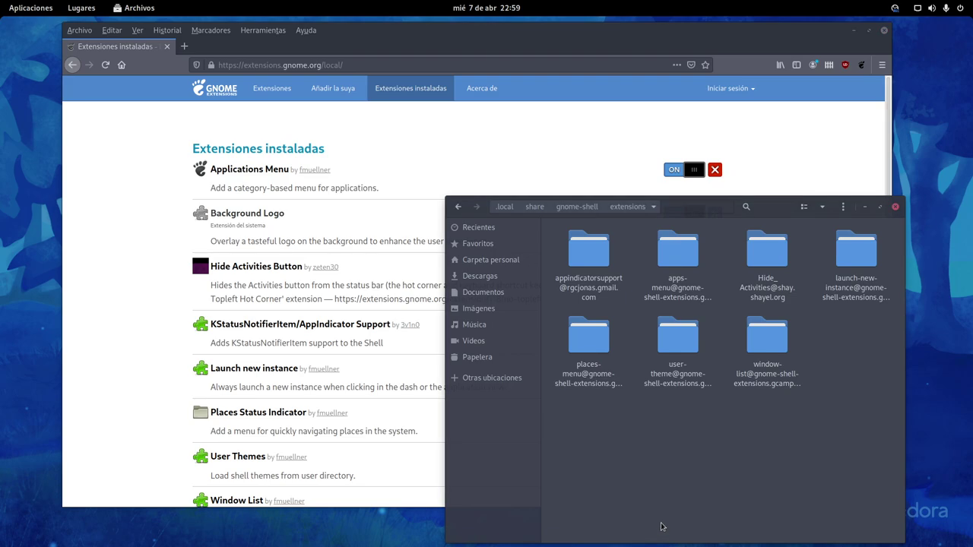
mouse_move(1, 2)
left_click(257, 179)
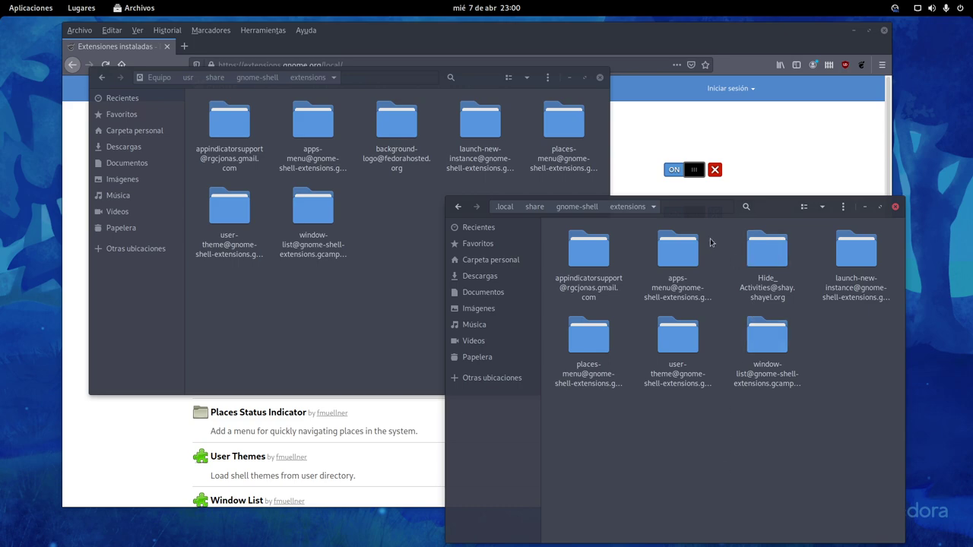
left_click_drag(707, 212, 648, 210)
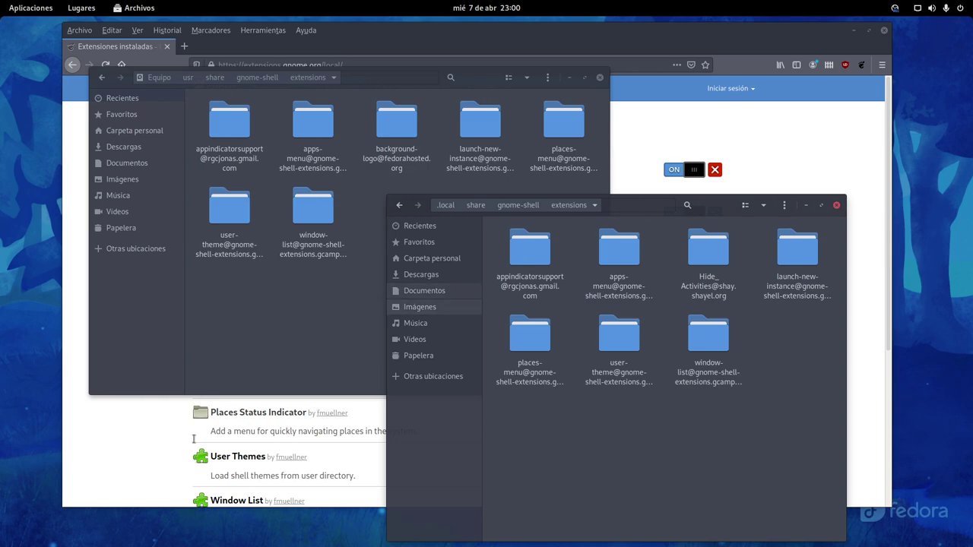
Review the full installed extensions list in Firefox, minimize the browser and reposition the .local extensions window higher on the desktop.
left_click(113, 449)
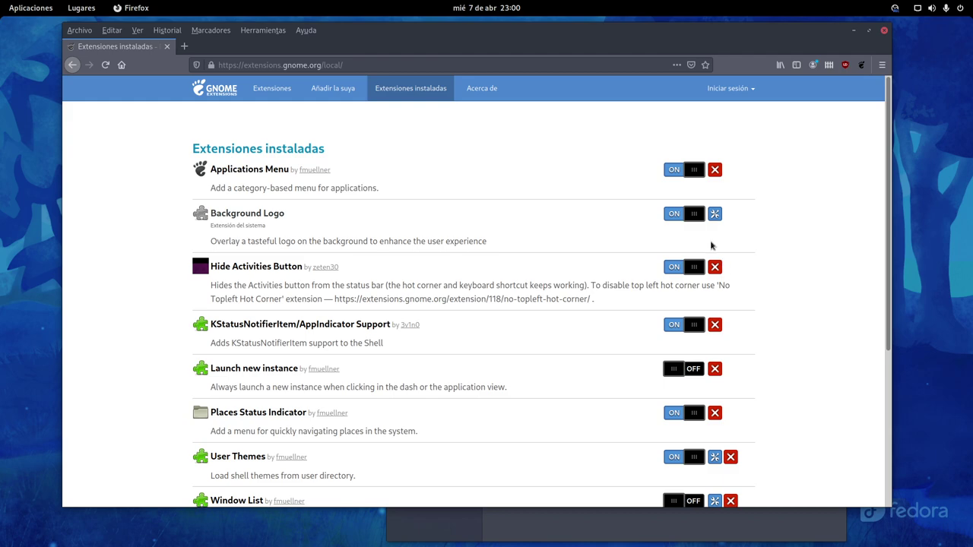
scroll(712, 330, "down", 5)
scroll(711, 333, "up", 5)
left_click(853, 31)
left_click_drag(631, 200, 685, 166)
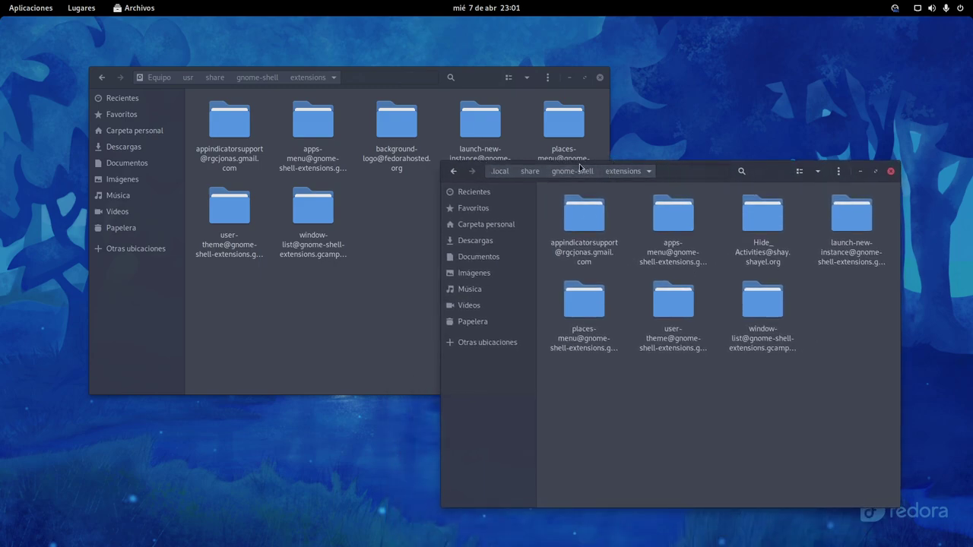
View the Hide Activities Button extension page from the installed list in Firefox and minimize the browser.
mouse_move(0, 0)
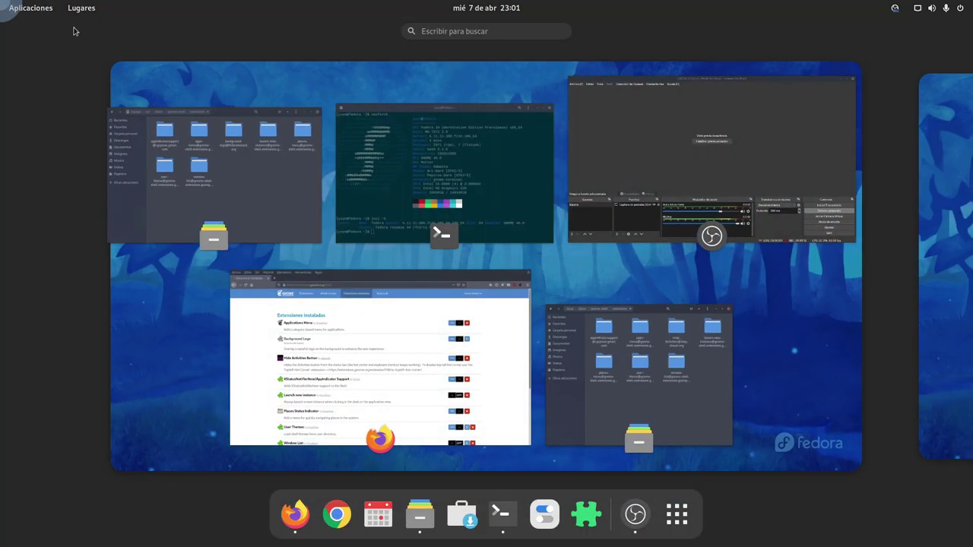
left_click(287, 352)
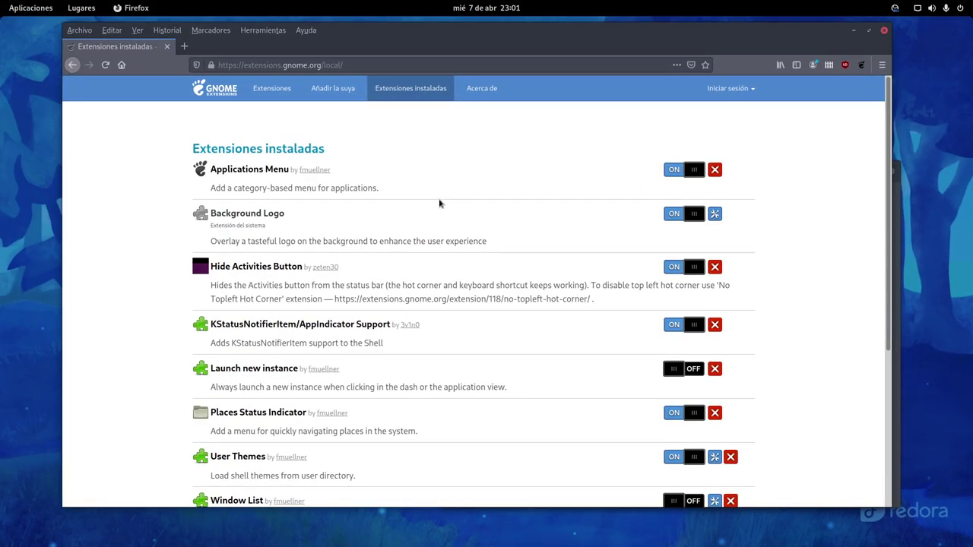
left_click(402, 89)
left_click(294, 267)
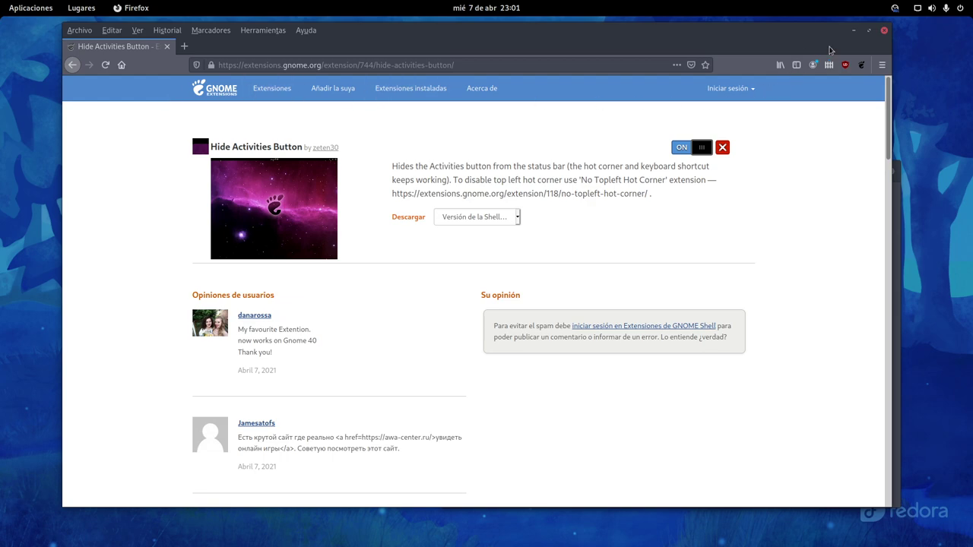
left_click(853, 30)
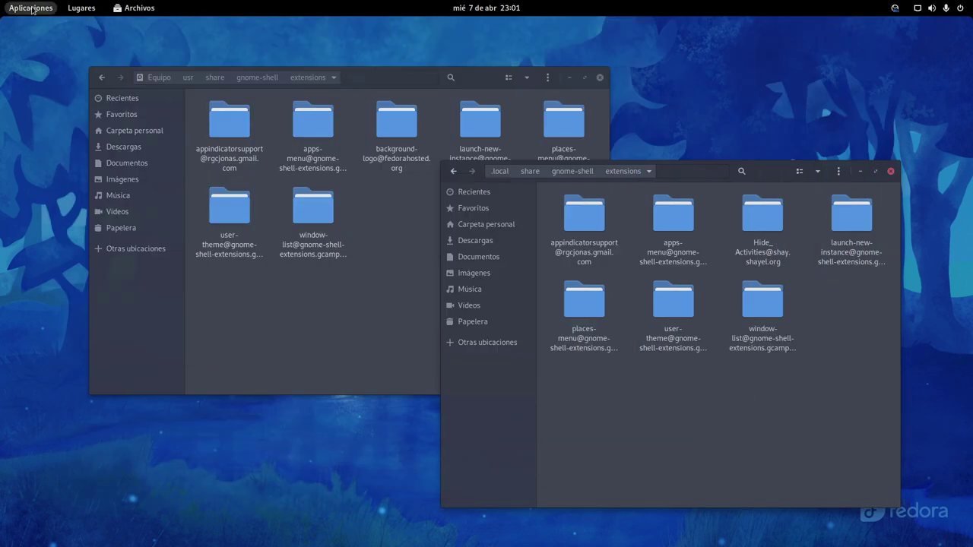
View the Aplicaciones and Lugares menus and close them to return to the extension folders.
left_click(32, 11)
mouse_move(41, 124)
mouse_move(50, 46)
mouse_move(85, 10)
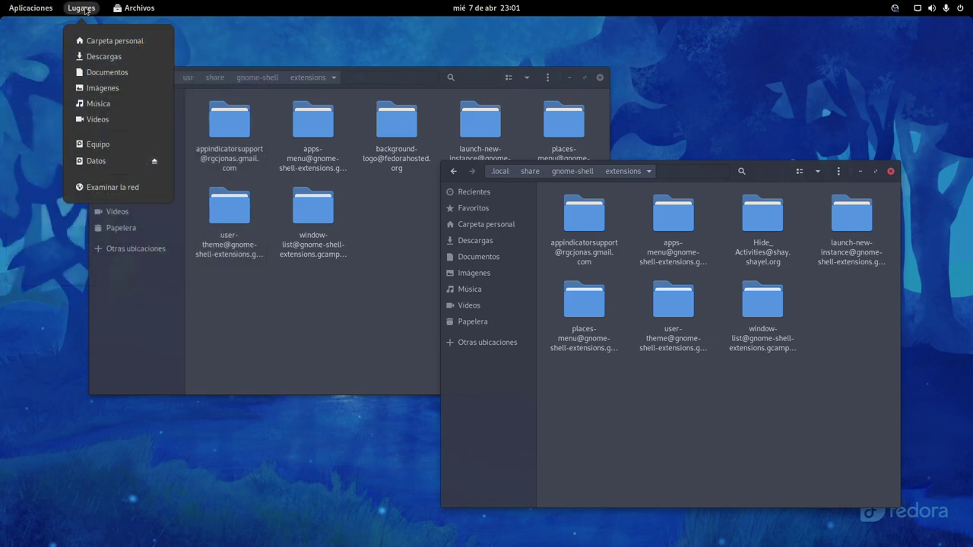
left_click(609, 415)
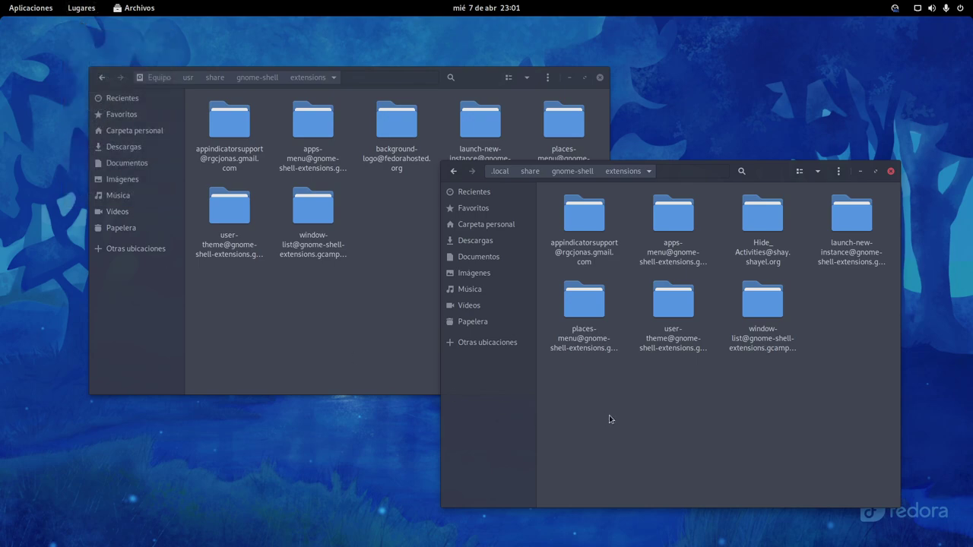